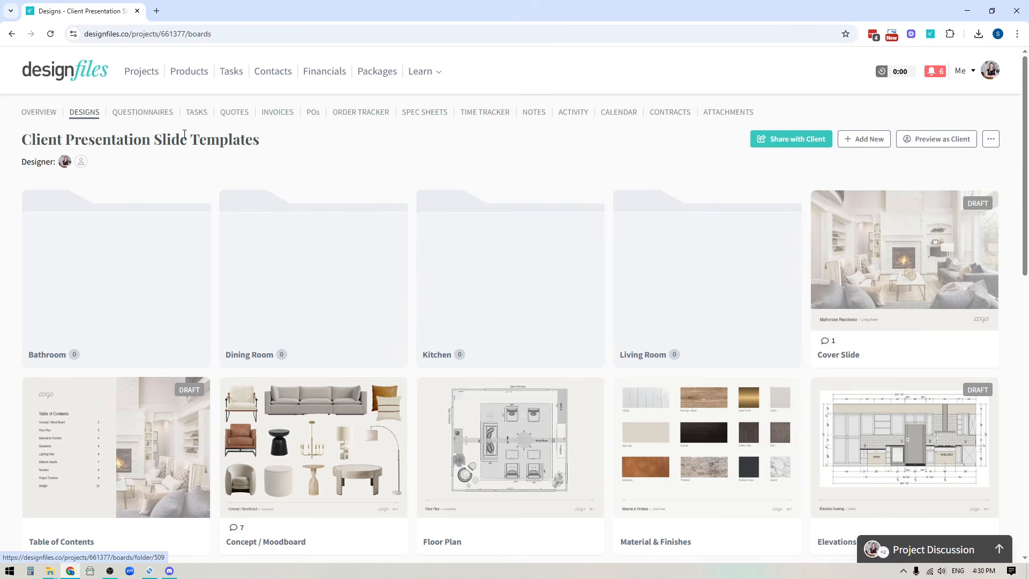
Add a new contract to the project and fill it with the Interior Design Services Agreement template.
{"action": "left_click", "coordinate": [674, 116]}
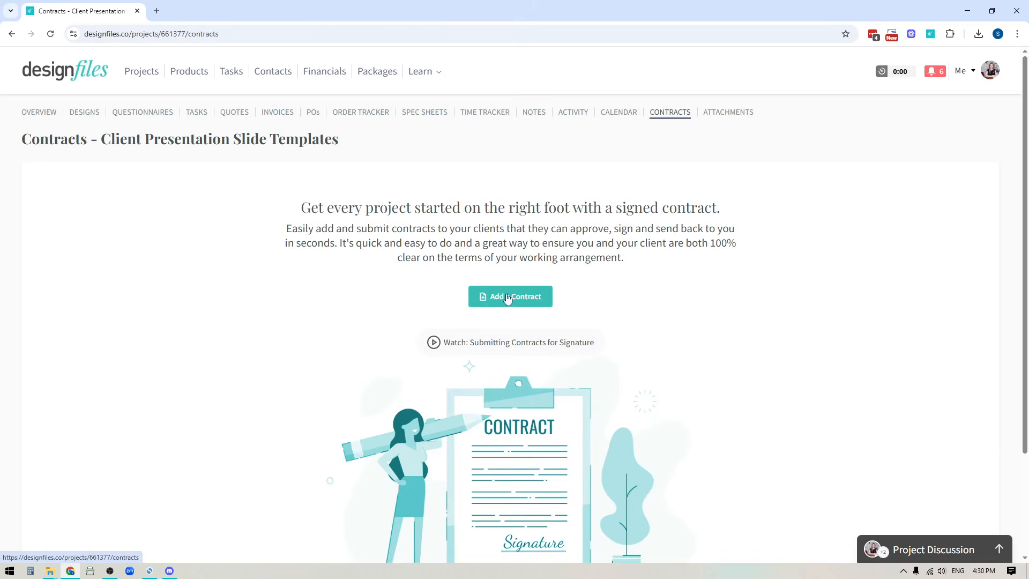
{"action": "left_click", "coordinate": [523, 300]}
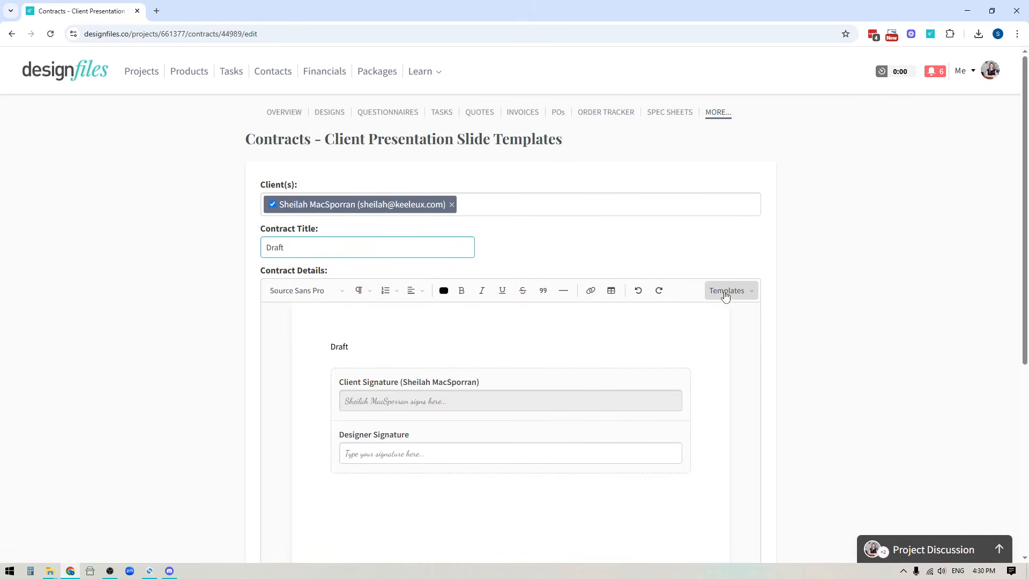
{"action": "left_click", "coordinate": [750, 295]}
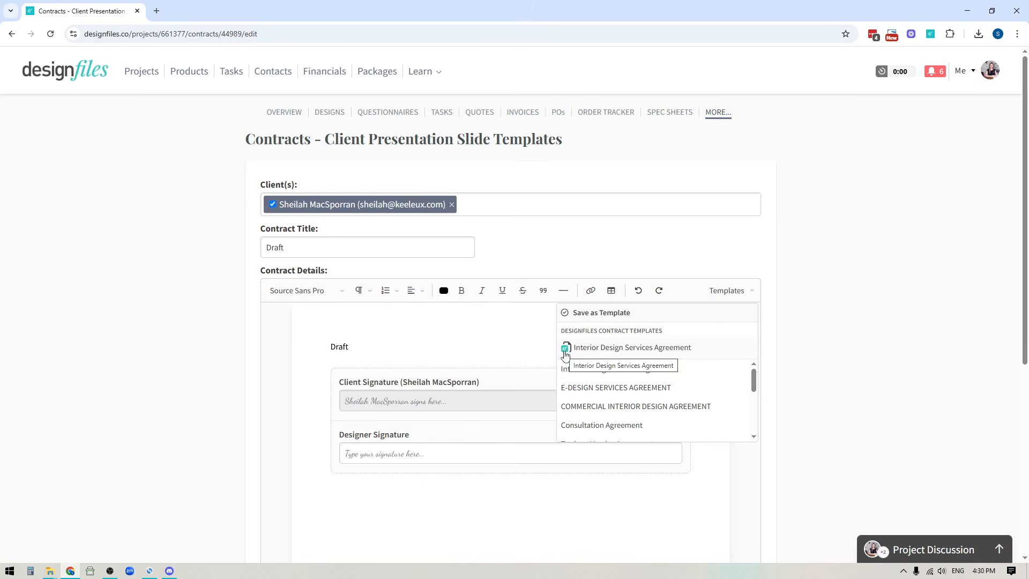
{"action": "left_click", "coordinate": [619, 348]}
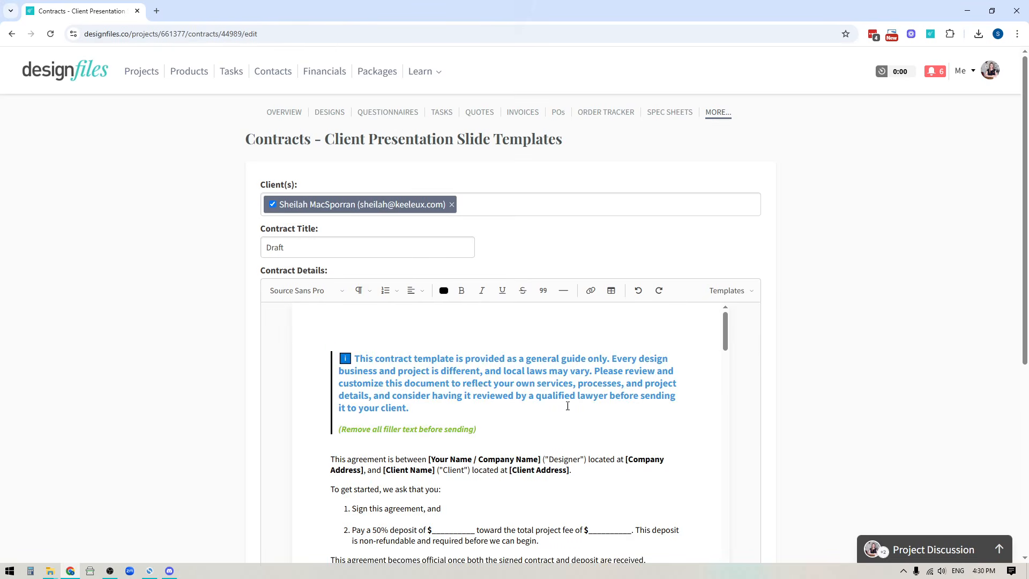
Review the agreement's opening terms, deposit clause, services list and Revisions section.
{"action": "scroll", "coordinate": [661, 503], "scroll_direction": "down", "scroll_amount": 2}
{"action": "scroll", "coordinate": [595, 502], "scroll_direction": "up", "scroll_amount": 2}
{"action": "scroll", "coordinate": [638, 459], "scroll_direction": "down", "scroll_amount": 2}
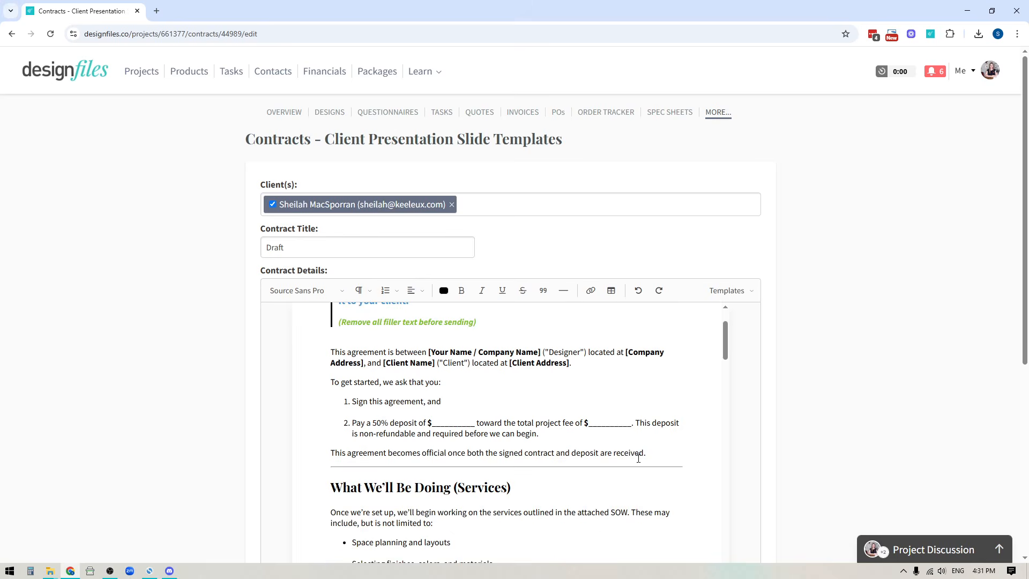
{"action": "scroll", "coordinate": [450, 542], "scroll_direction": "down", "scroll_amount": 1}
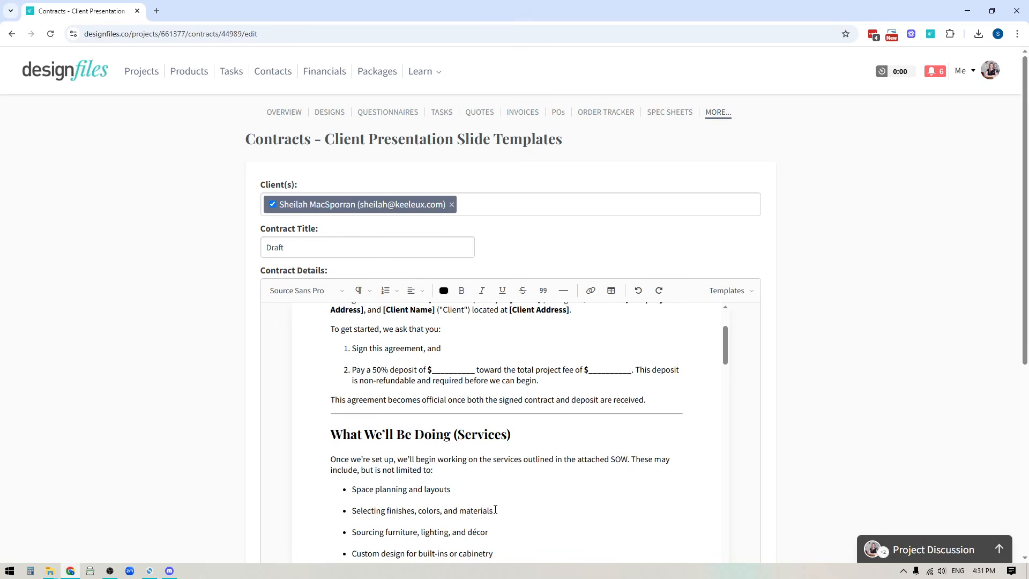
{"action": "scroll", "coordinate": [496, 488], "scroll_direction": "down", "scroll_amount": 4}
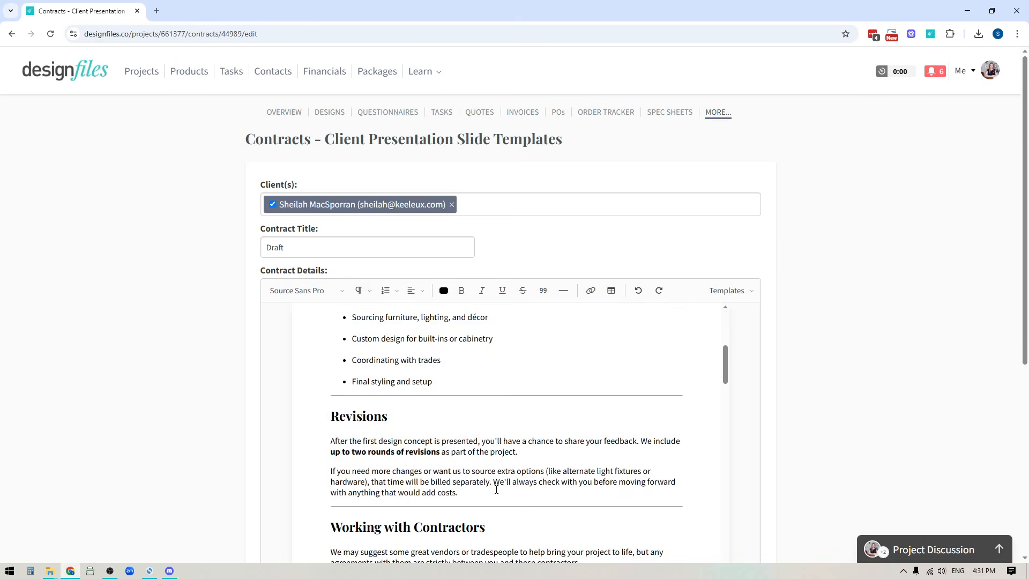
{"action": "scroll", "coordinate": [496, 488], "scroll_direction": "up", "scroll_amount": 3}
{"action": "left_click_drag", "start_coordinate": [396, 380], "coordinate": [439, 539]}
{"action": "scroll", "coordinate": [583, 493], "scroll_direction": "up", "scroll_amount": 2}
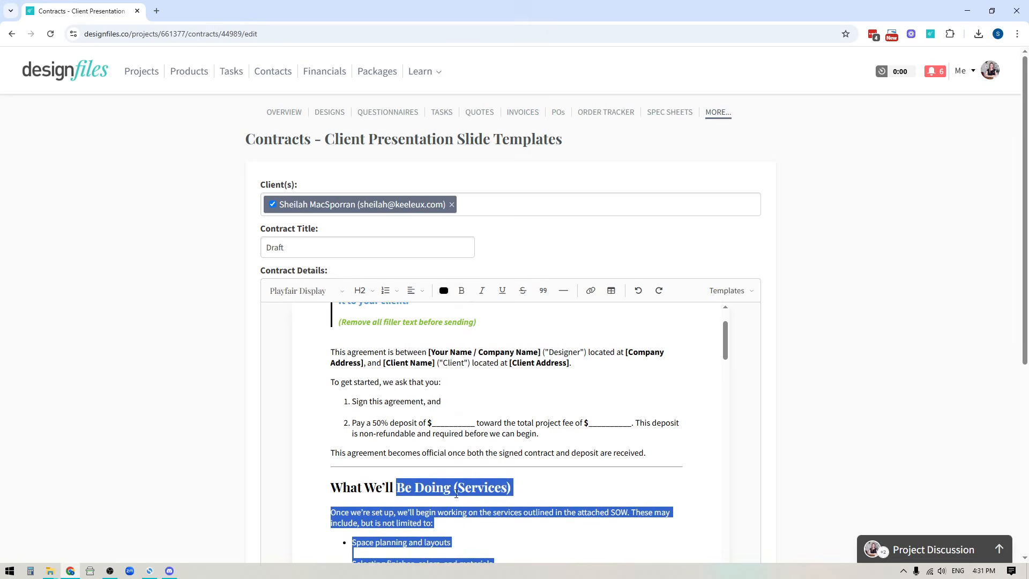
{"action": "scroll", "coordinate": [650, 464], "scroll_direction": "up", "scroll_amount": 2}
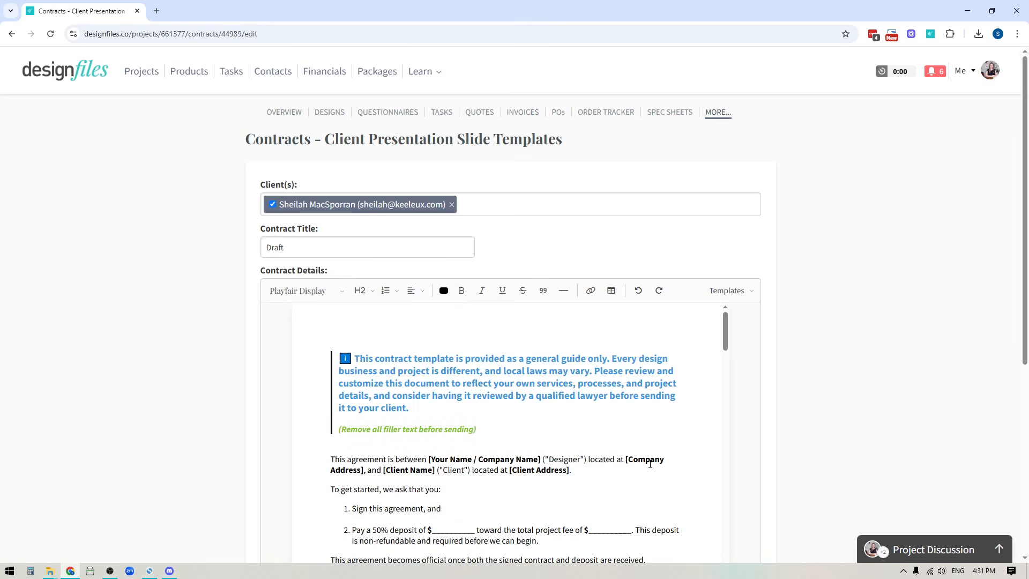
Delete the template disclaimer, the filler-text reminder and the blank line above the agreement's opening paragraph.
{"action": "left_click_drag", "start_coordinate": [481, 432], "coordinate": [364, 435]}
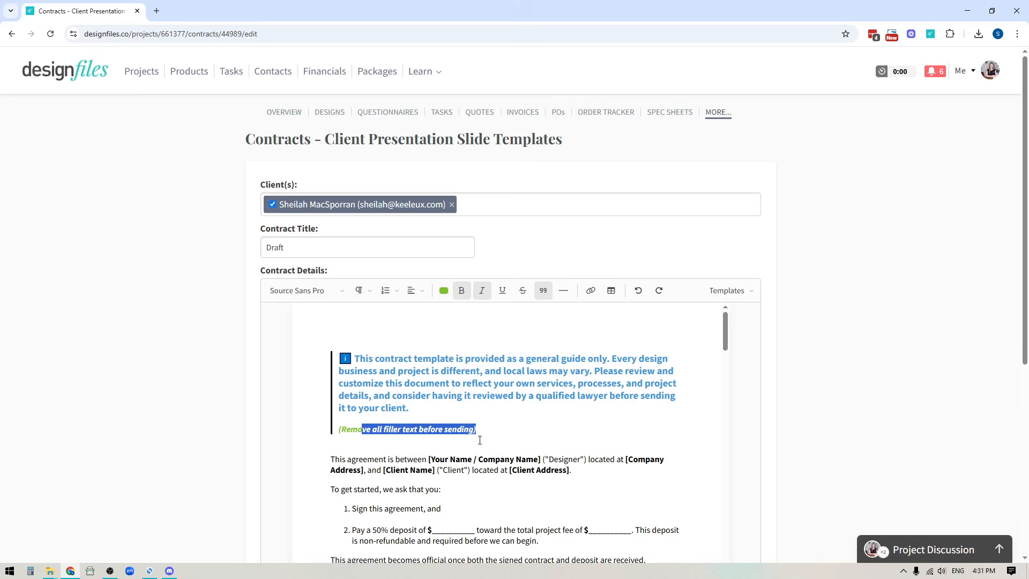
{"action": "left_click", "coordinate": [345, 447]}
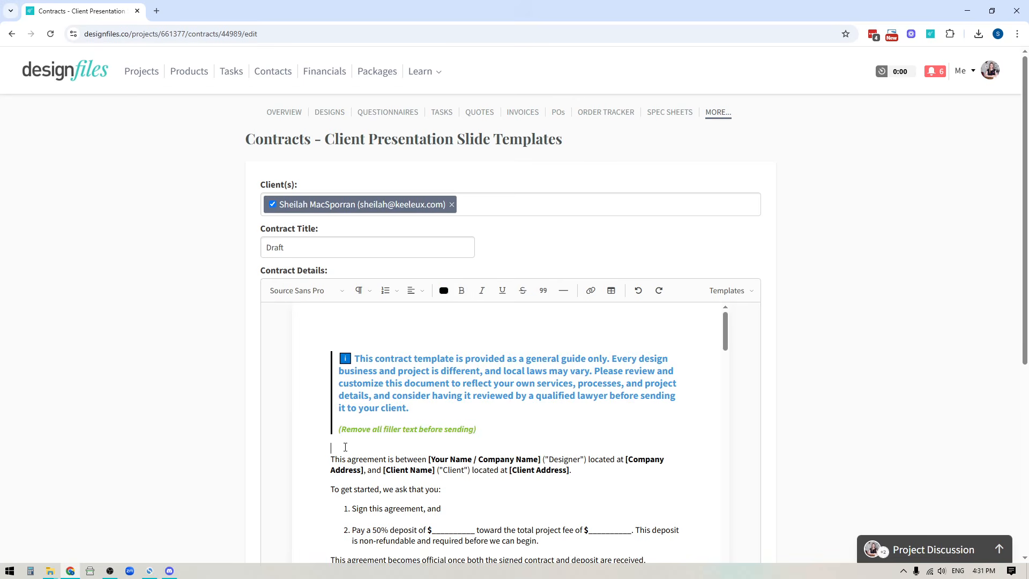
{"action": "left_click_drag", "start_coordinate": [345, 447], "coordinate": [321, 358]}
{"action": "key", "text": "BackSpace"}
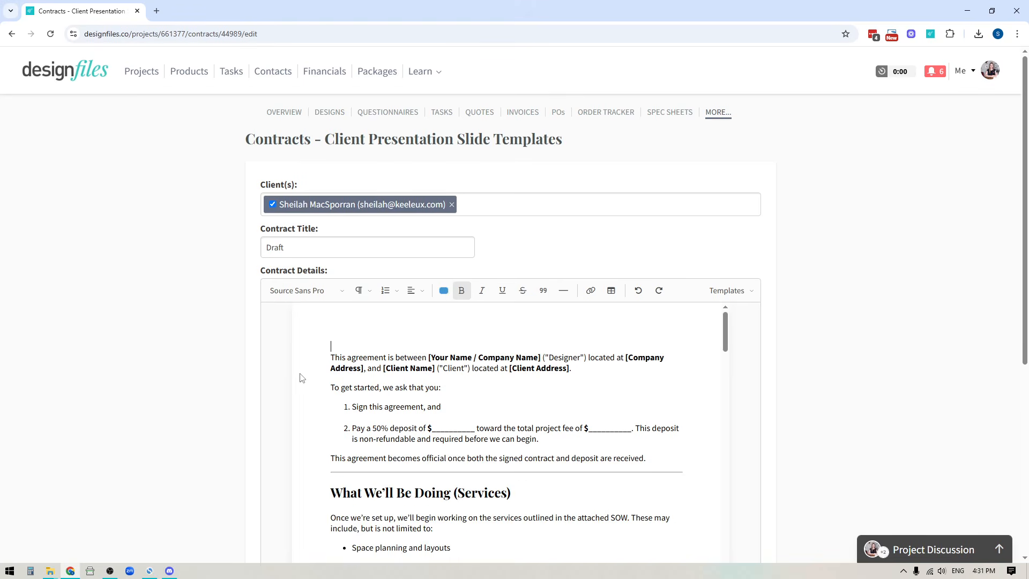
{"action": "key", "text": "Delete"}
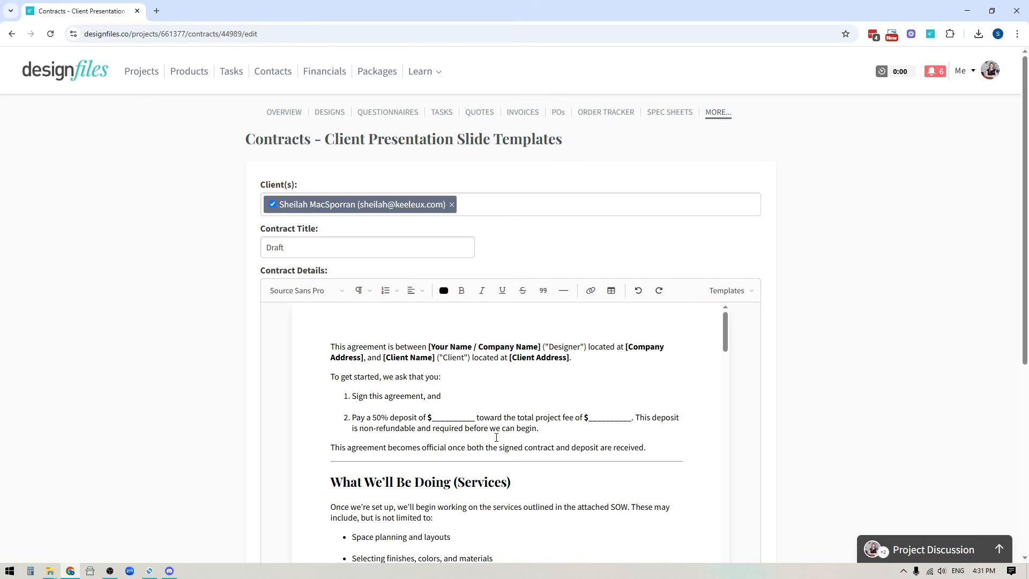
Read through the agreement's sections from What We'll Be Doing (Services) to Fees & Payment, then return to the beginning.
{"action": "scroll", "coordinate": [553, 464], "scroll_direction": "down", "scroll_amount": 3}
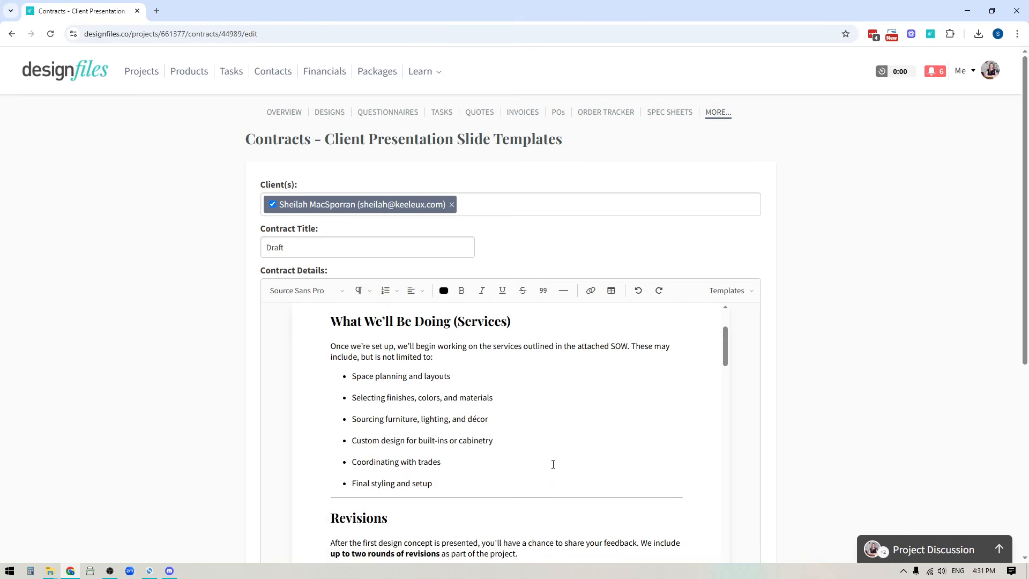
{"action": "scroll", "coordinate": [432, 376], "scroll_direction": "down", "scroll_amount": 1}
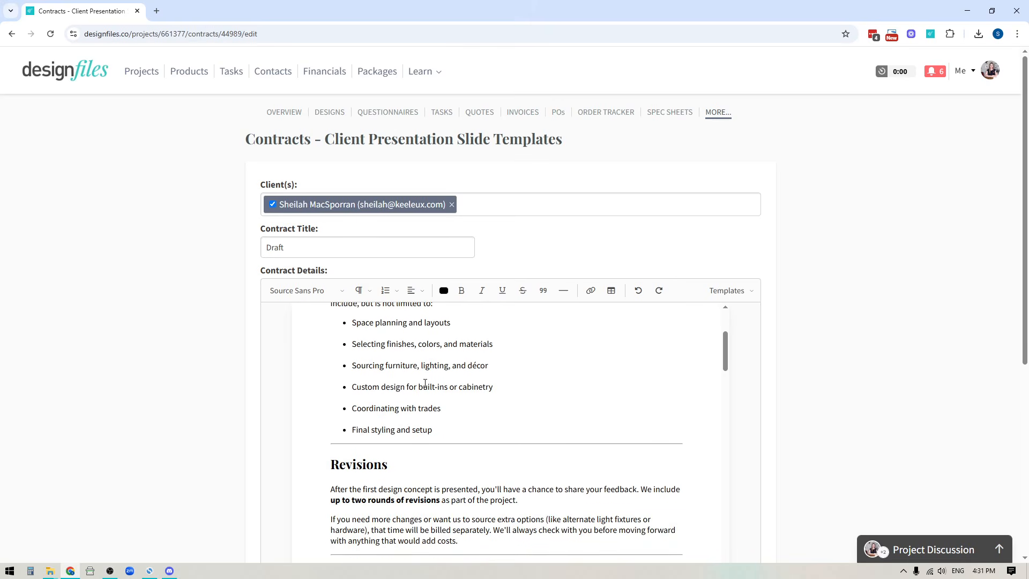
{"action": "scroll", "coordinate": [445, 476], "scroll_direction": "down", "scroll_amount": 2}
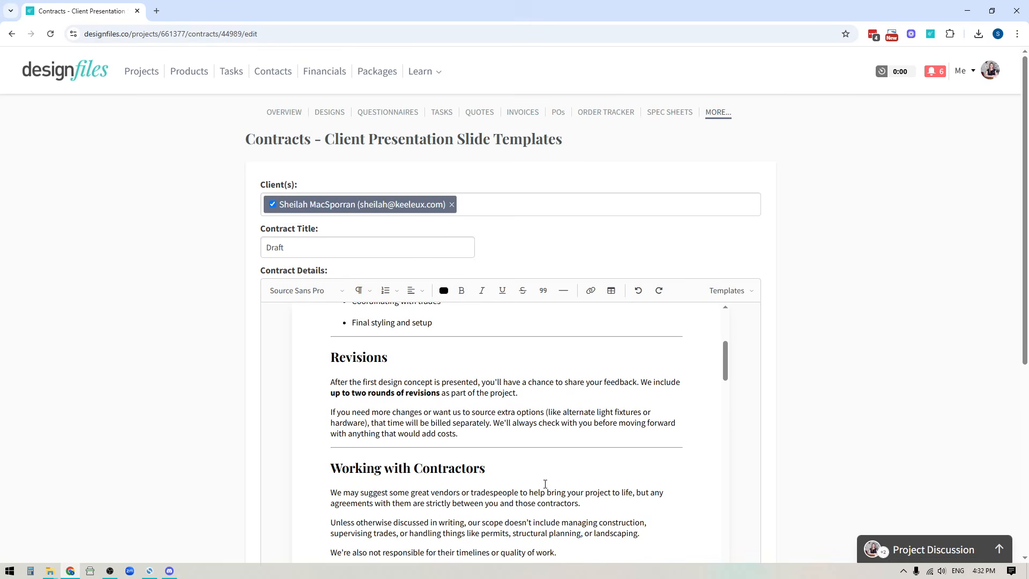
{"action": "scroll", "coordinate": [545, 484], "scroll_direction": "down", "scroll_amount": 2}
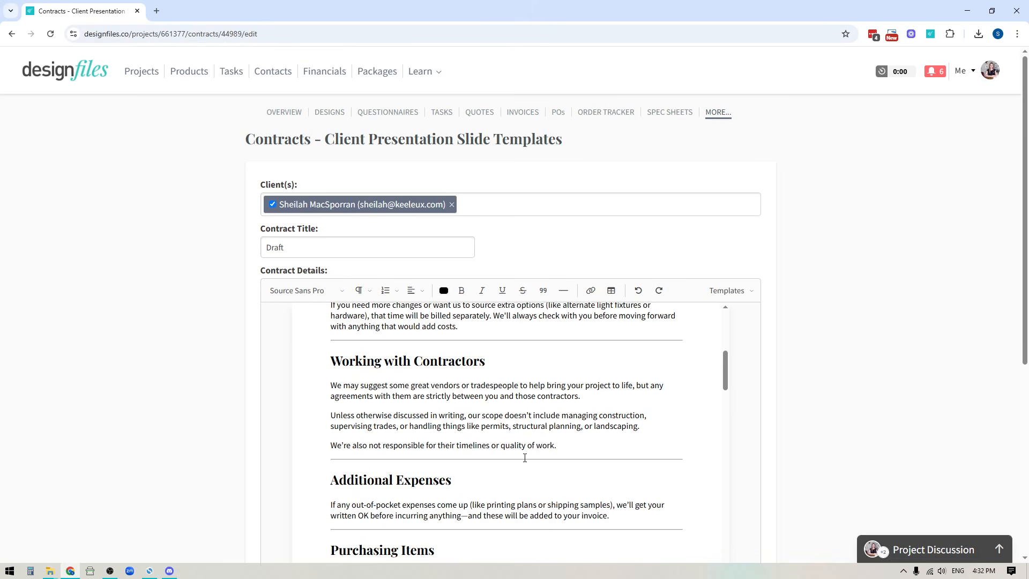
{"action": "scroll", "coordinate": [524, 458], "scroll_direction": "down", "scroll_amount": 2}
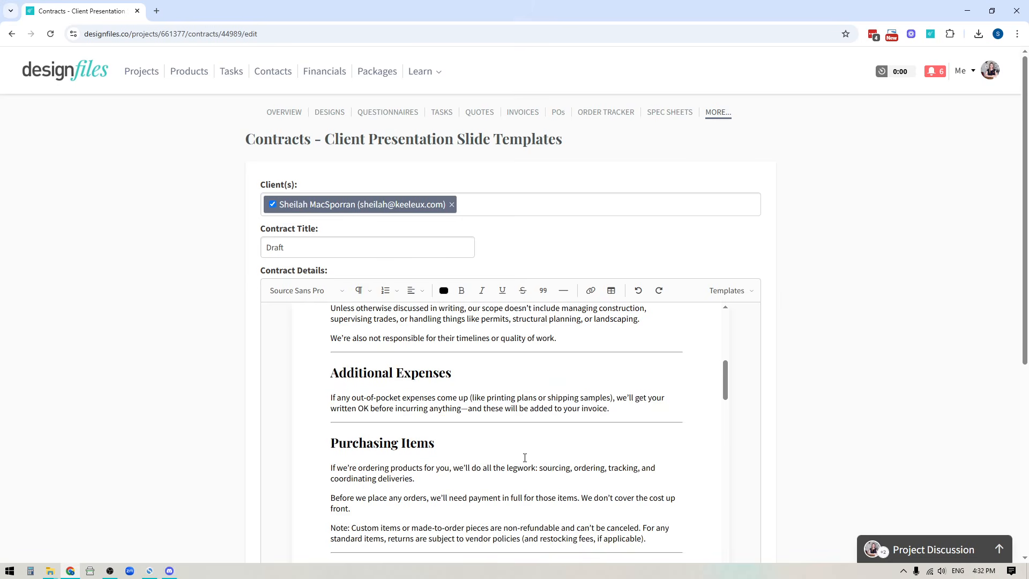
{"action": "scroll", "coordinate": [525, 458], "scroll_direction": "down", "scroll_amount": 2}
{"action": "scroll", "coordinate": [525, 457], "scroll_direction": "down", "scroll_amount": 4}
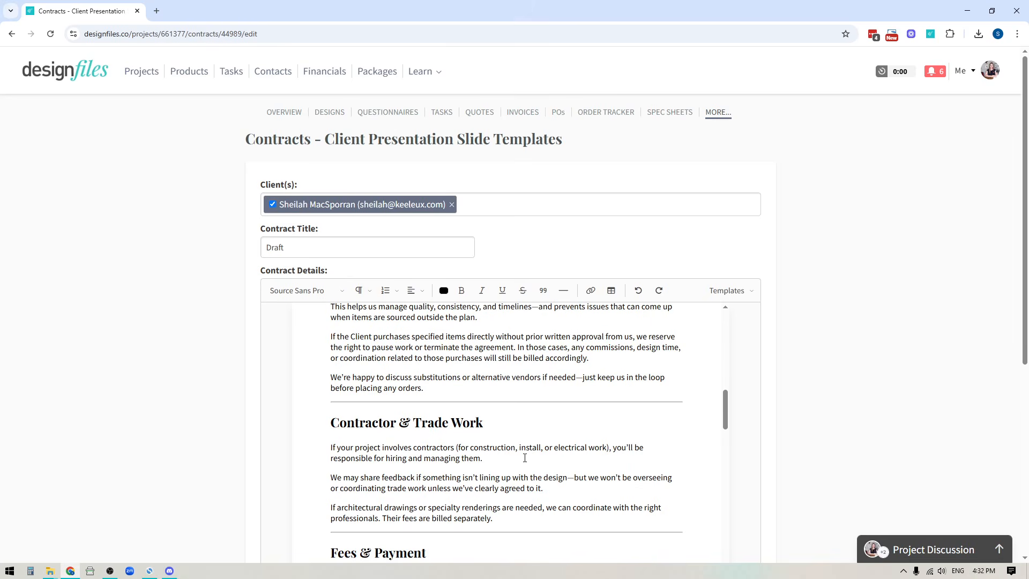
{"action": "scroll", "coordinate": [524, 458], "scroll_direction": "down", "scroll_amount": 4}
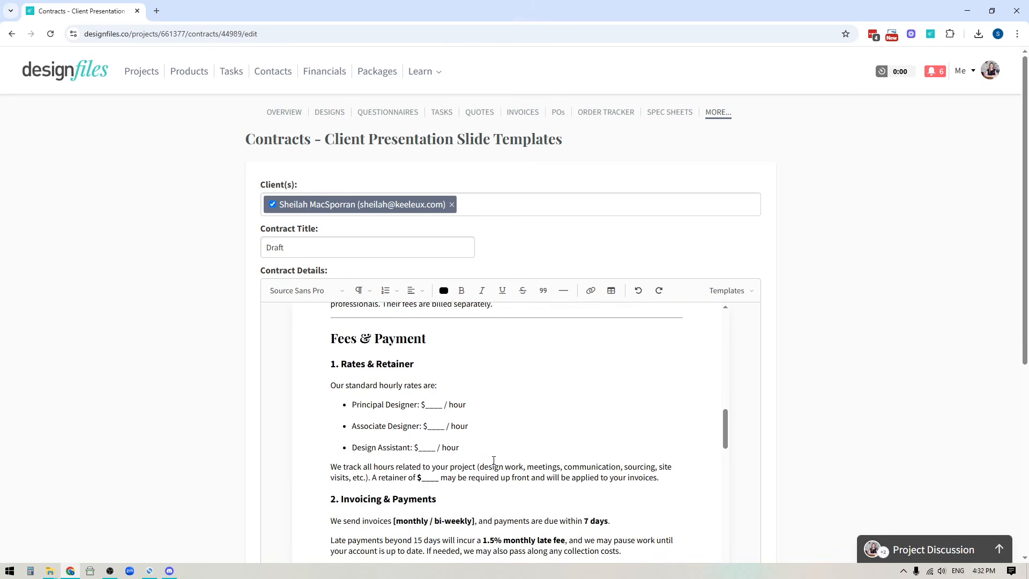
{"action": "scroll", "coordinate": [493, 461], "scroll_direction": "up", "scroll_amount": 20}
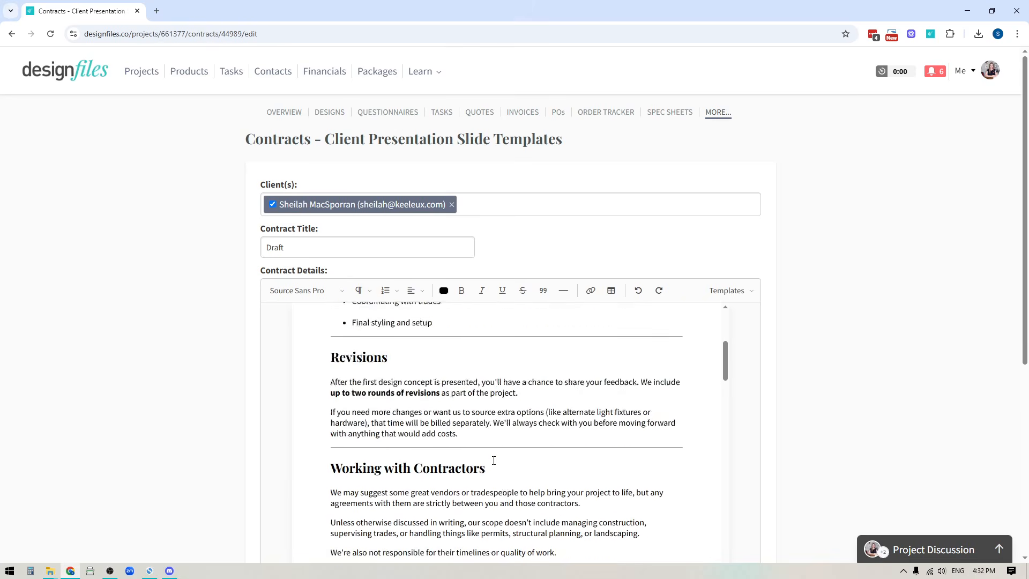
{"action": "scroll", "coordinate": [493, 461], "scroll_direction": "up", "scroll_amount": 3}
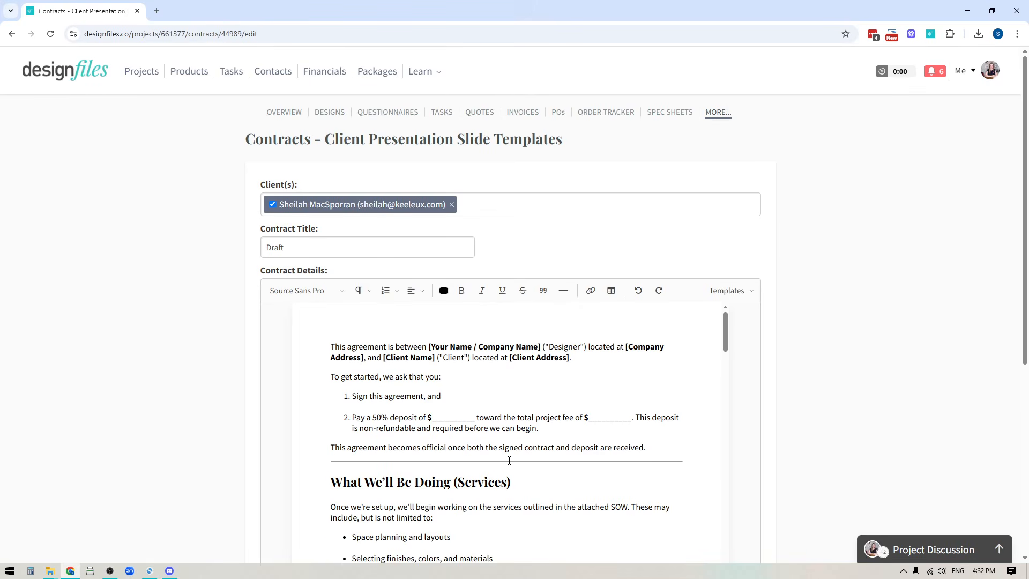
Examine the services clause's reference to the attached SOW and find the Statement of Work at the agreement's end.
{"action": "scroll", "coordinate": [552, 459], "scroll_direction": "down", "scroll_amount": 1}
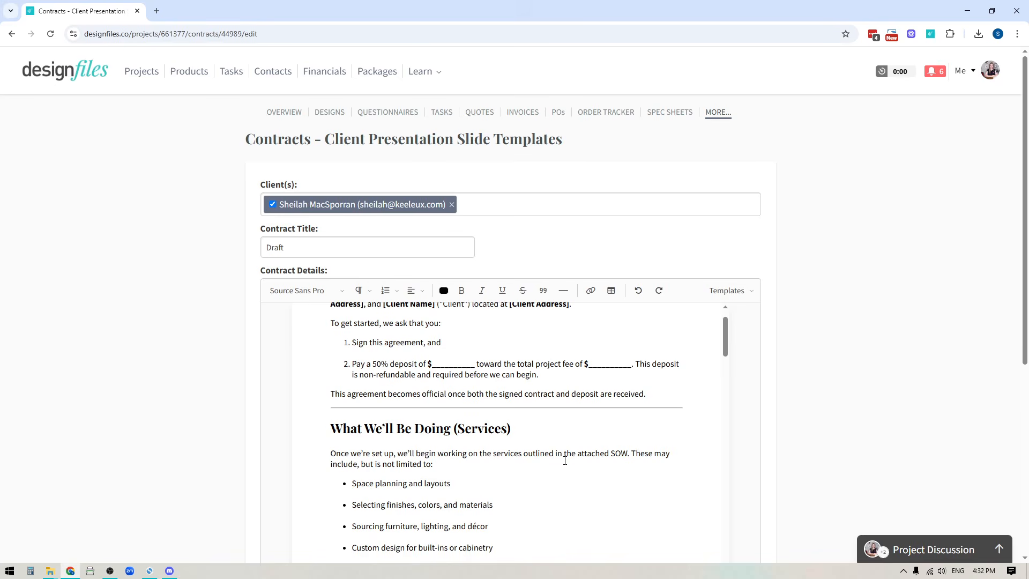
{"action": "left_click_drag", "start_coordinate": [592, 454], "coordinate": [629, 456]}
{"action": "scroll", "coordinate": [569, 438], "scroll_direction": "down", "scroll_amount": 20}
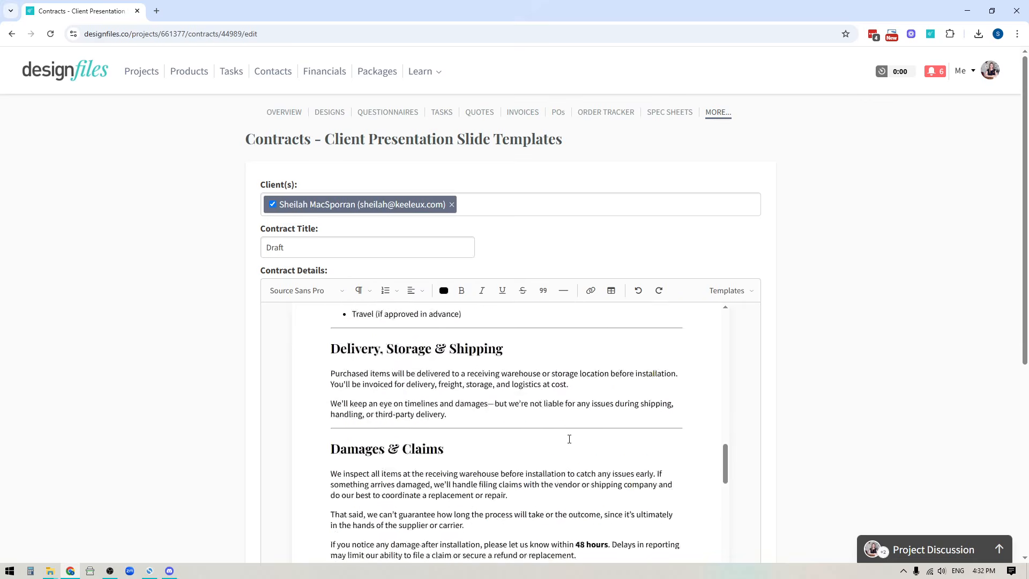
{"action": "scroll", "coordinate": [570, 439], "scroll_direction": "down", "scroll_amount": 20}
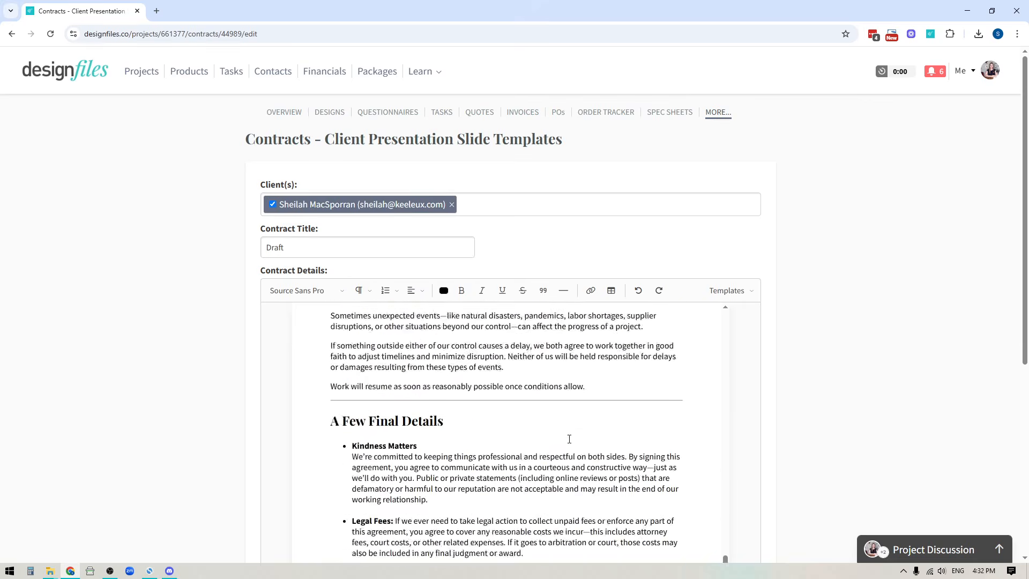
{"action": "scroll", "coordinate": [569, 439], "scroll_direction": "down", "scroll_amount": 10}
{"action": "scroll", "coordinate": [353, 398], "scroll_direction": "up", "scroll_amount": 2}
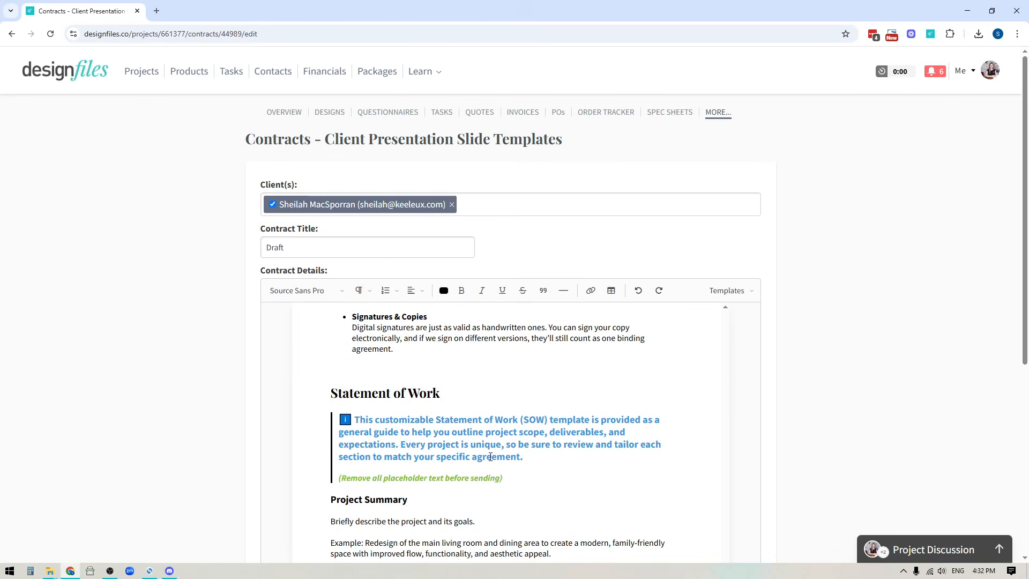
Examine the Statement of Work's placeholder reminder, Project Summary and Scope of Work / Design Services text.
{"action": "scroll", "coordinate": [482, 439], "scroll_direction": "down", "scroll_amount": 2}
{"action": "scroll", "coordinate": [385, 371], "scroll_direction": "down", "scroll_amount": 2}
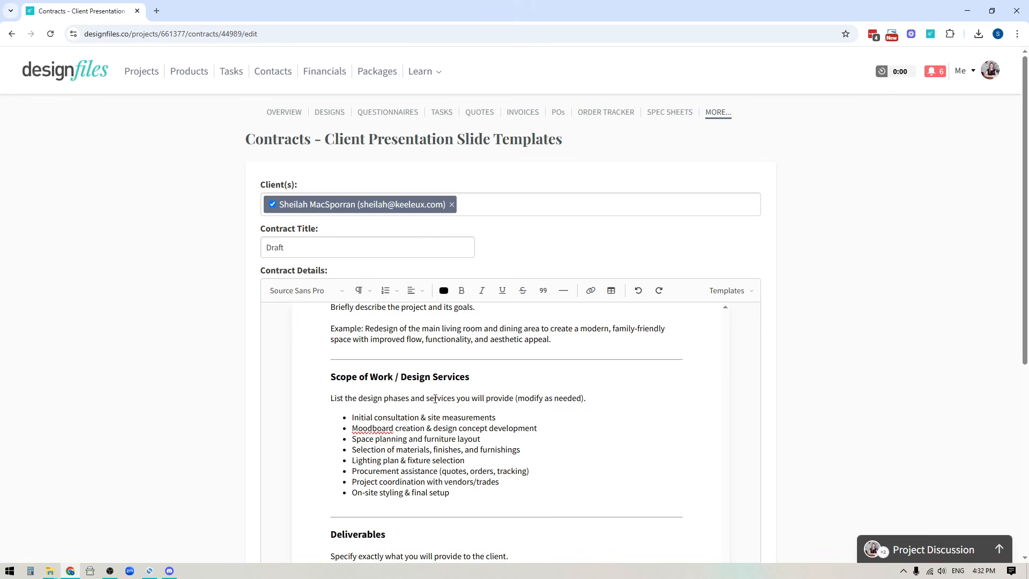
{"action": "left_click_drag", "start_coordinate": [434, 398], "coordinate": [444, 492]}
{"action": "scroll", "coordinate": [386, 455], "scroll_direction": "up", "scroll_amount": 1}
{"action": "left_click_drag", "start_coordinate": [336, 451], "coordinate": [535, 451]}
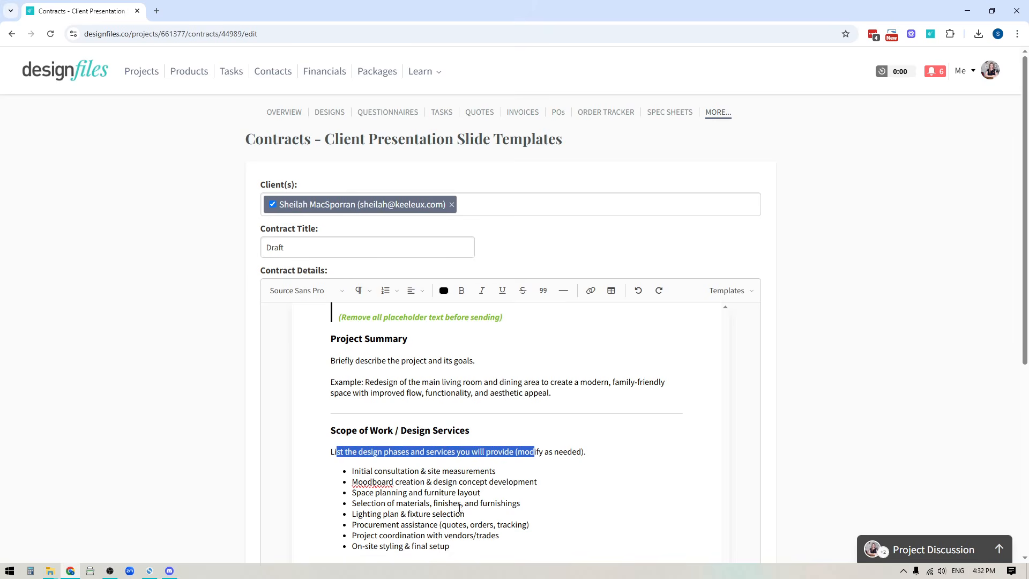
{"action": "left_click_drag", "start_coordinate": [413, 470], "coordinate": [456, 513]}
{"action": "scroll", "coordinate": [579, 516], "scroll_direction": "up", "scroll_amount": 2}
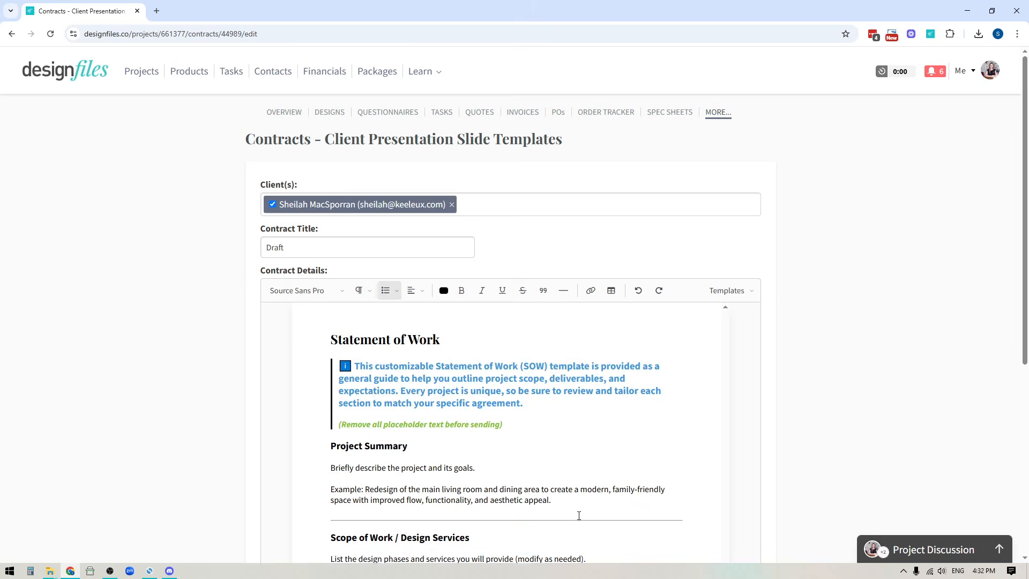
{"action": "scroll", "coordinate": [579, 516], "scroll_direction": "up", "scroll_amount": 1}
{"action": "scroll", "coordinate": [579, 515], "scroll_direction": "down", "scroll_amount": 1}
{"action": "left_click", "coordinate": [482, 422]}
{"action": "left_click_drag", "start_coordinate": [506, 427], "coordinate": [329, 430]}
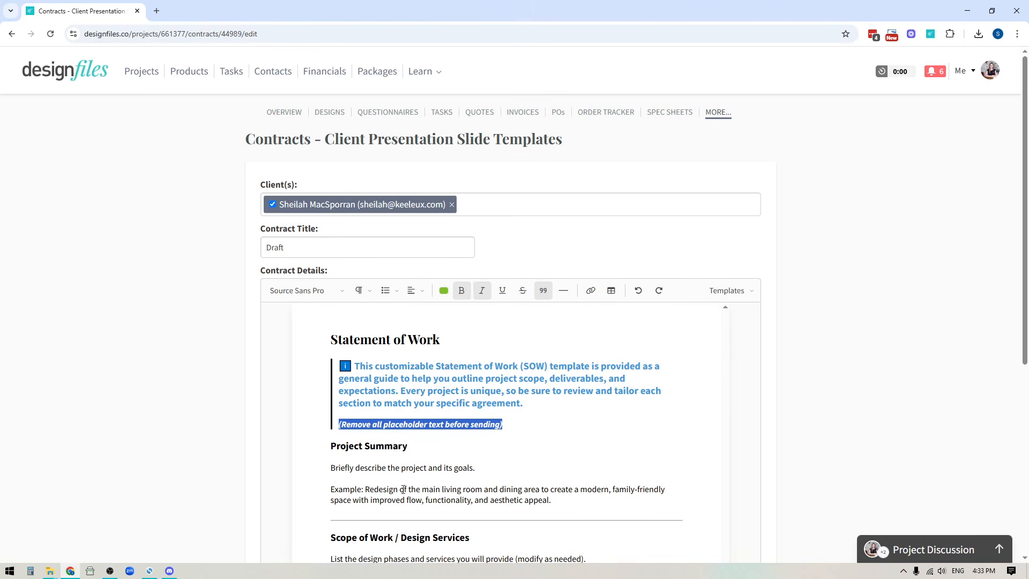
{"action": "left_click_drag", "start_coordinate": [480, 468], "coordinate": [319, 472]}
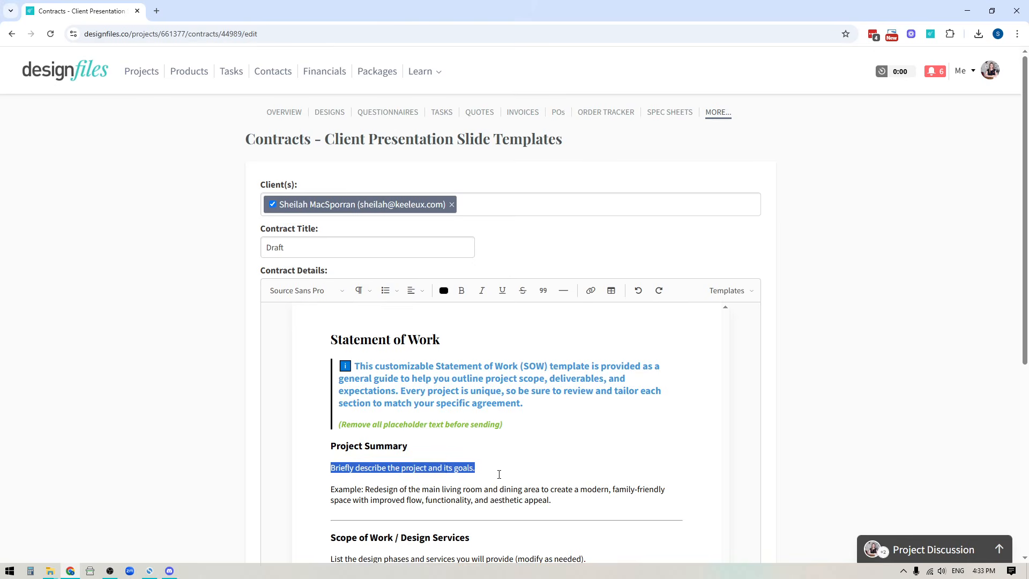
Review the Statement of Work's Deliverables list and Timeline & Milestones table.
{"action": "scroll", "coordinate": [498, 474], "scroll_direction": "down", "scroll_amount": 4}
{"action": "scroll", "coordinate": [483, 433], "scroll_direction": "down", "scroll_amount": 2}
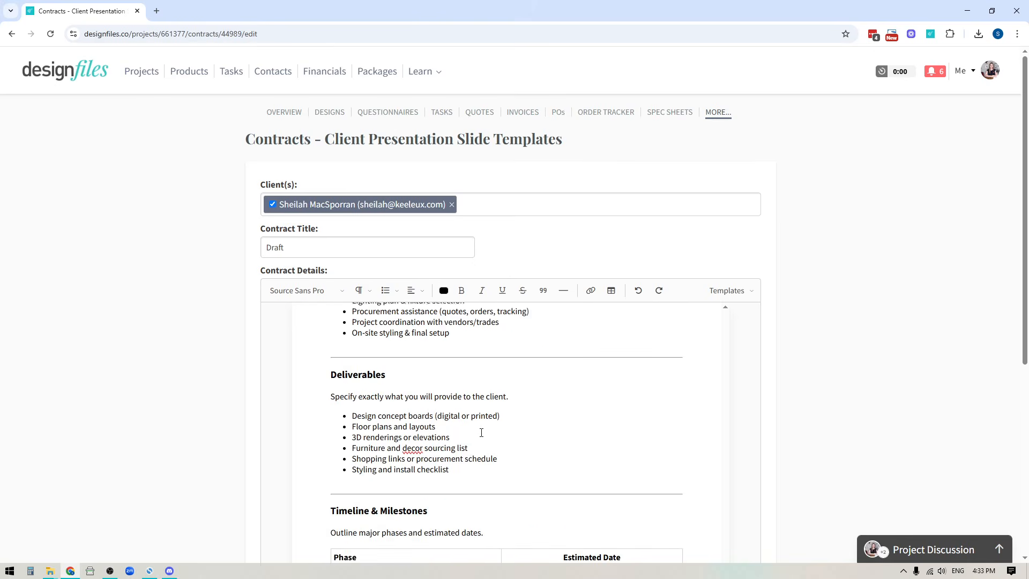
{"action": "scroll", "coordinate": [473, 471], "scroll_direction": "down", "scroll_amount": 1}
{"action": "scroll", "coordinate": [473, 472], "scroll_direction": "down", "scroll_amount": 4}
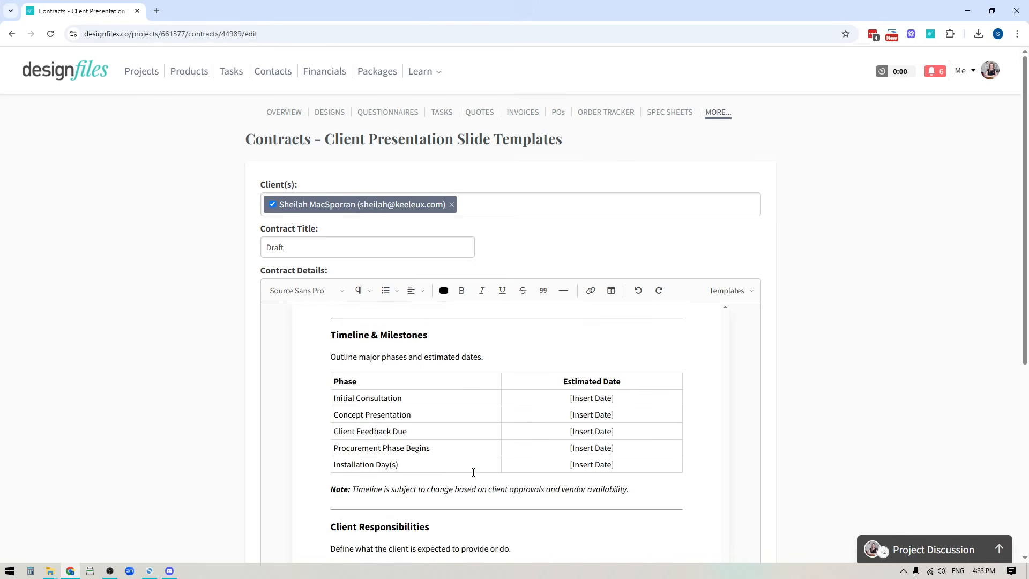
{"action": "scroll", "coordinate": [473, 472], "scroll_direction": "up", "scroll_amount": 7}
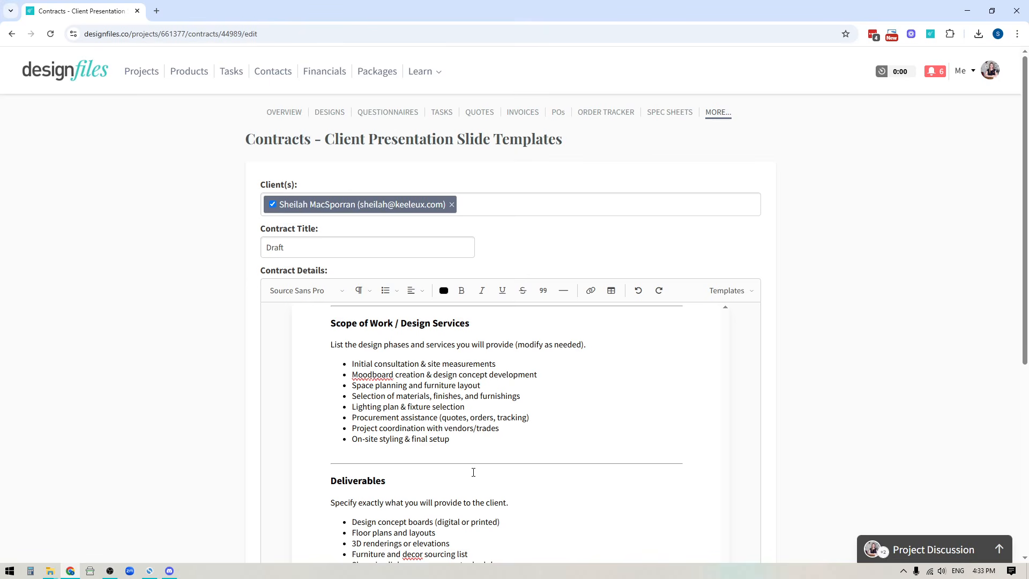
{"action": "scroll", "coordinate": [597, 408], "scroll_direction": "down", "scroll_amount": 20}
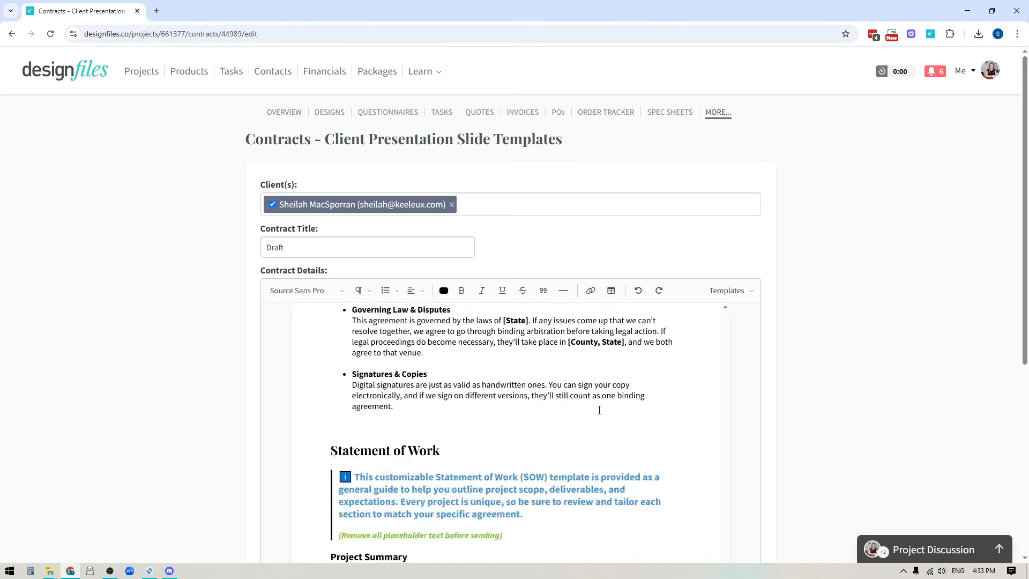
Change the contract title to "Design Agreement".
{"action": "scroll", "coordinate": [599, 410], "scroll_direction": "up", "scroll_amount": 20}
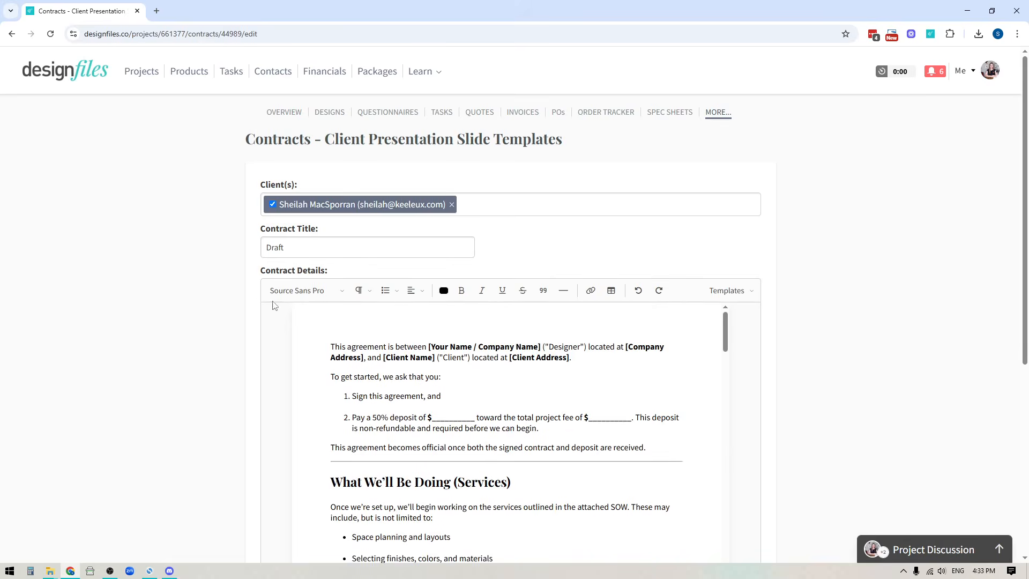
{"action": "left_click_drag", "start_coordinate": [291, 248], "coordinate": [263, 248]}
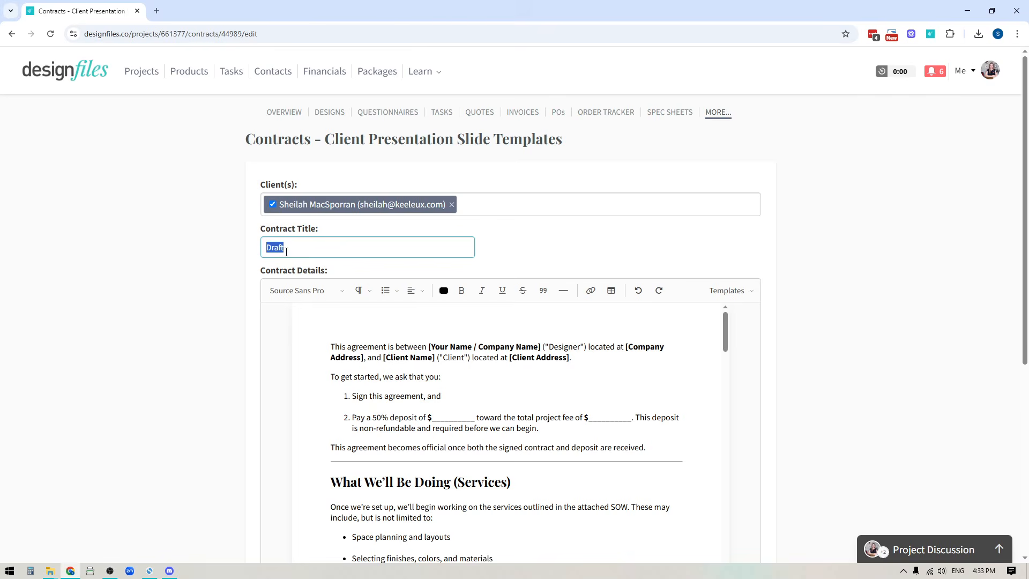
{"action": "type", "text": "Design Sgreemen"}
{"action": "left_click_drag", "start_coordinate": [292, 247], "coordinate": [297, 248]}
{"action": "type", "text": "A"}
{"action": "key", "text": "End"}
{"action": "type", "text": "t"}
Save the contract and preview its client-facing version through to the acknowledgement and signature section.
{"action": "scroll", "coordinate": [642, 333], "scroll_direction": "down", "scroll_amount": 1}
{"action": "scroll", "coordinate": [873, 375], "scroll_direction": "down", "scroll_amount": 4}
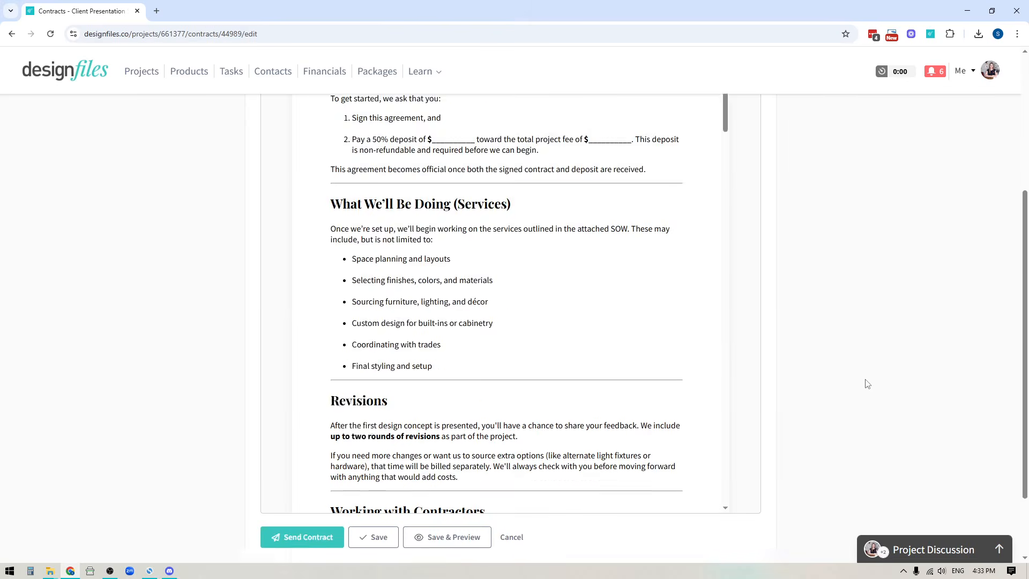
{"action": "scroll", "coordinate": [536, 278], "scroll_direction": "down", "scroll_amount": 6}
{"action": "scroll", "coordinate": [524, 279], "scroll_direction": "down", "scroll_amount": 20}
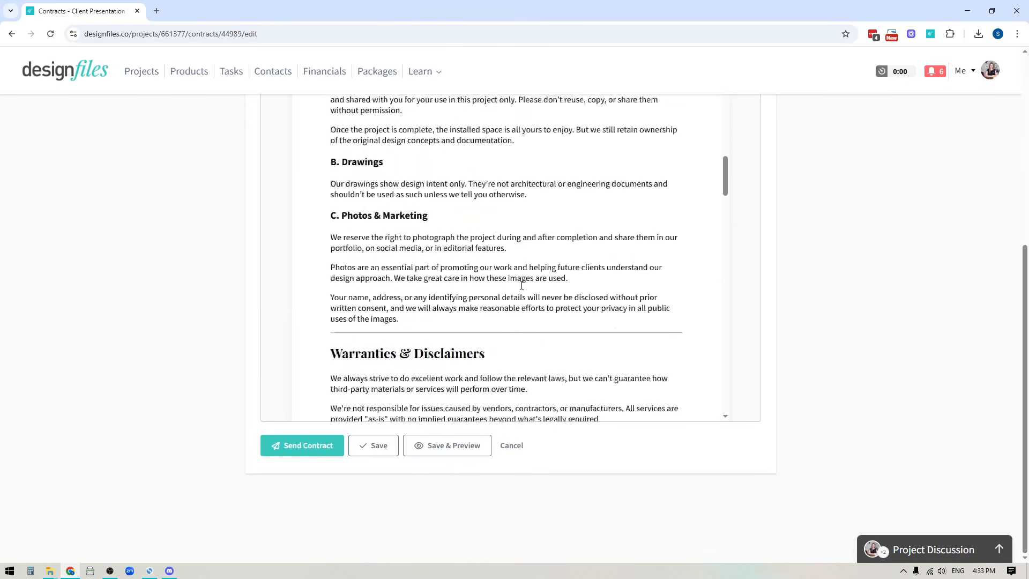
{"action": "scroll", "coordinate": [525, 284], "scroll_direction": "down", "scroll_amount": 10}
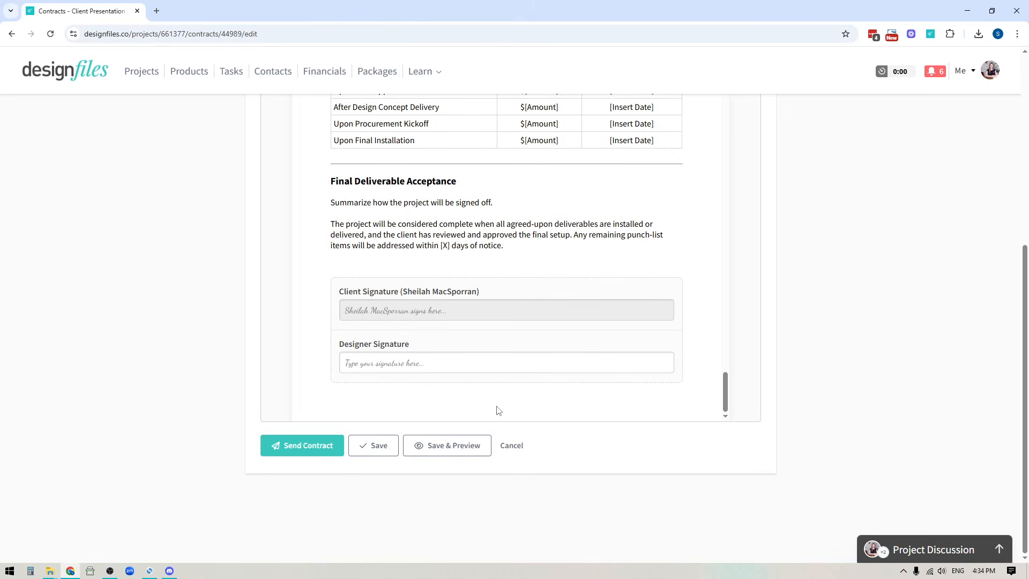
{"action": "left_click", "coordinate": [455, 447]}
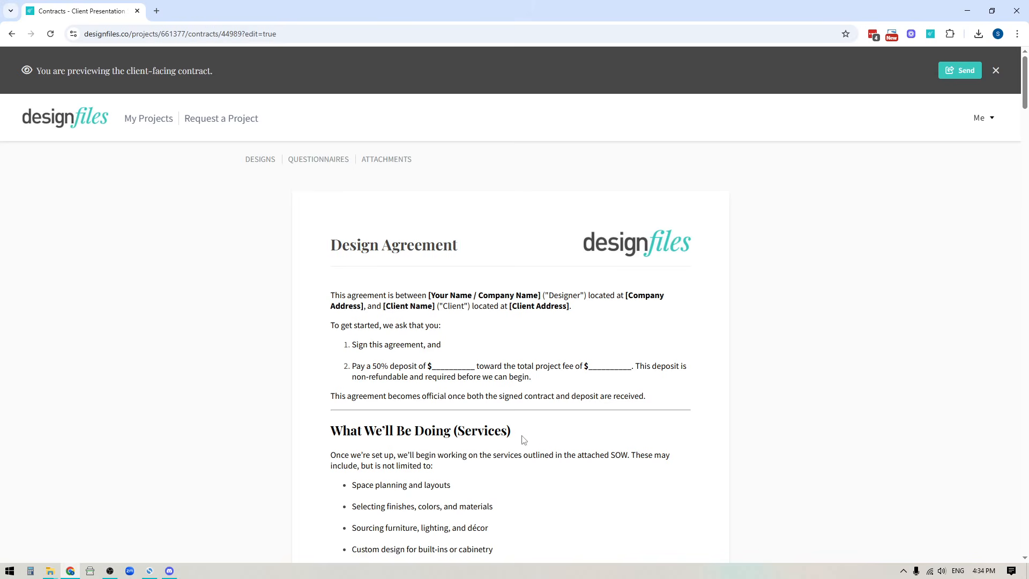
{"action": "scroll", "coordinate": [524, 439], "scroll_direction": "down", "scroll_amount": 3}
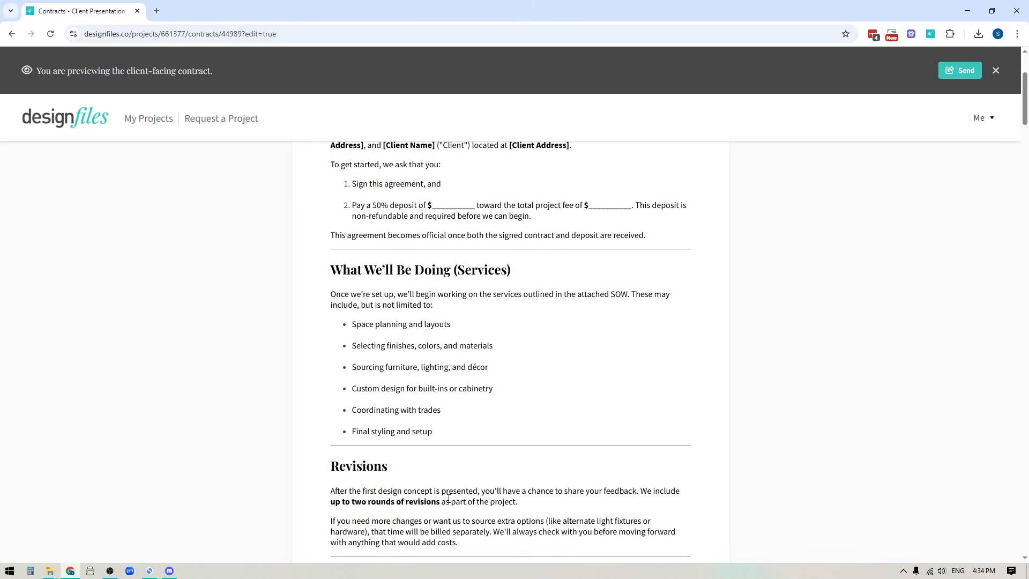
{"action": "scroll", "coordinate": [448, 498], "scroll_direction": "down", "scroll_amount": 20}
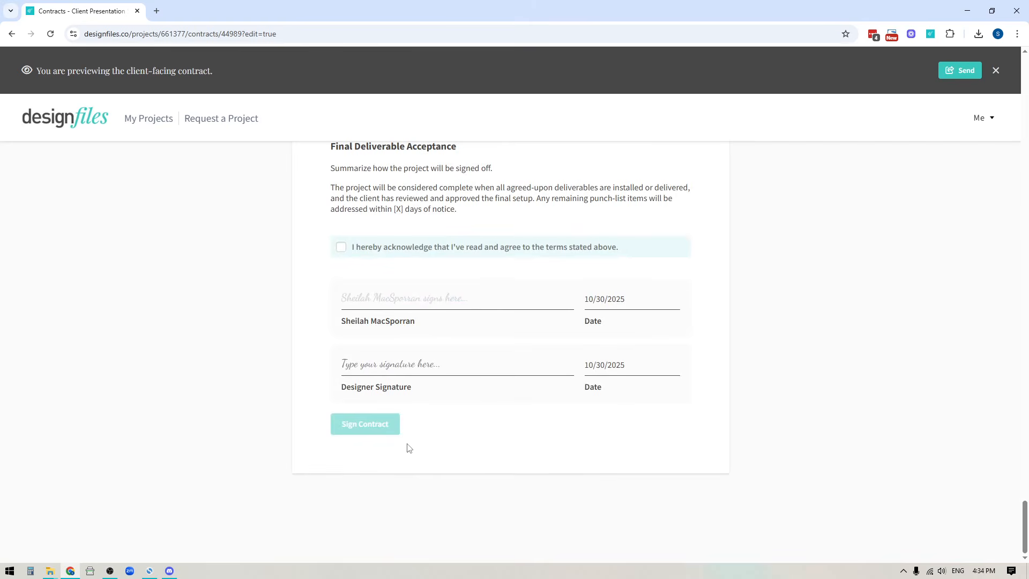
Examine the recipient, subject line and message body for sending the contract to the client, then exit the preview without sending.
{"action": "left_click", "coordinate": [956, 80]}
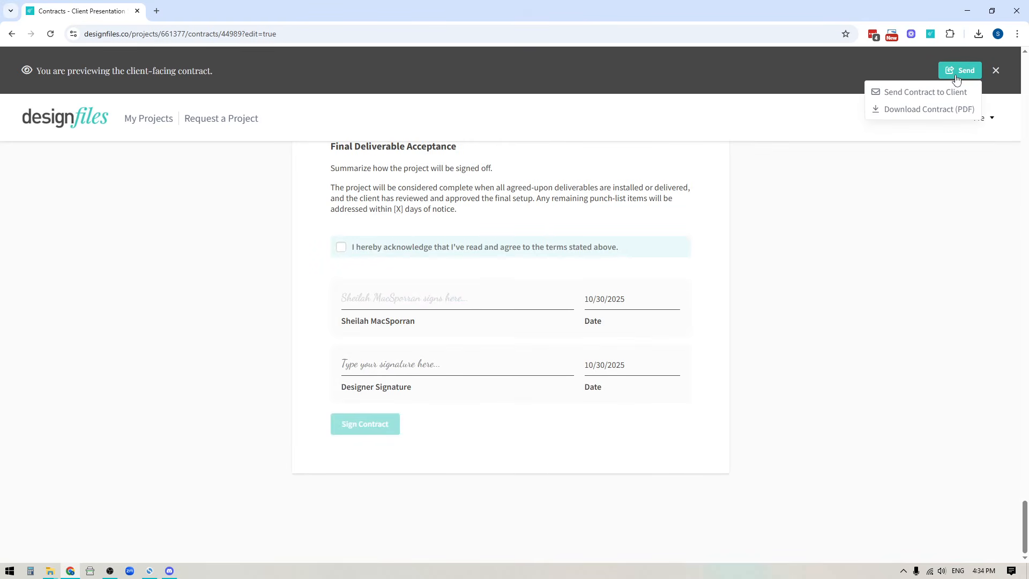
{"action": "left_click", "coordinate": [915, 95]}
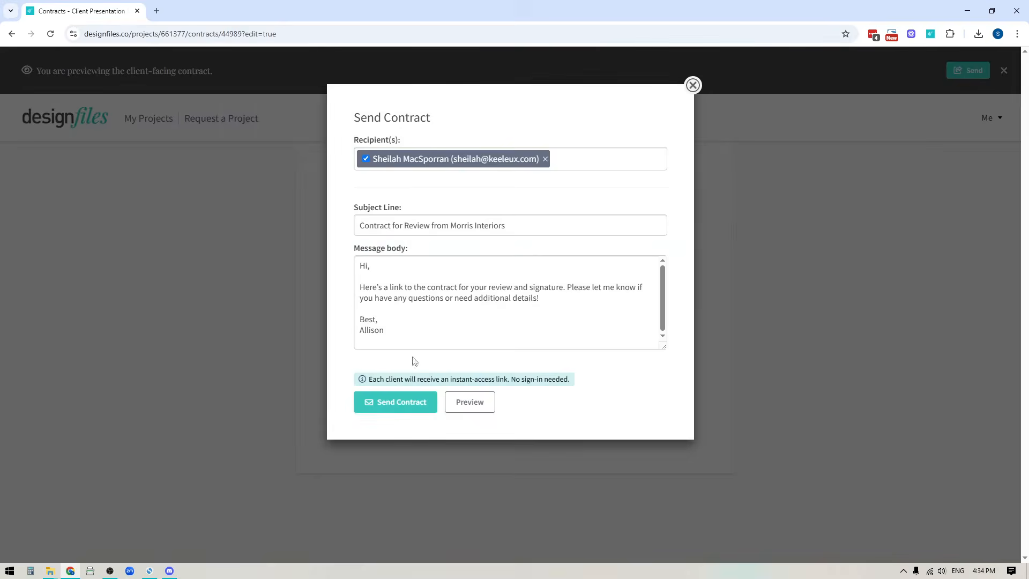
{"action": "left_click_drag", "start_coordinate": [410, 332], "coordinate": [356, 266]}
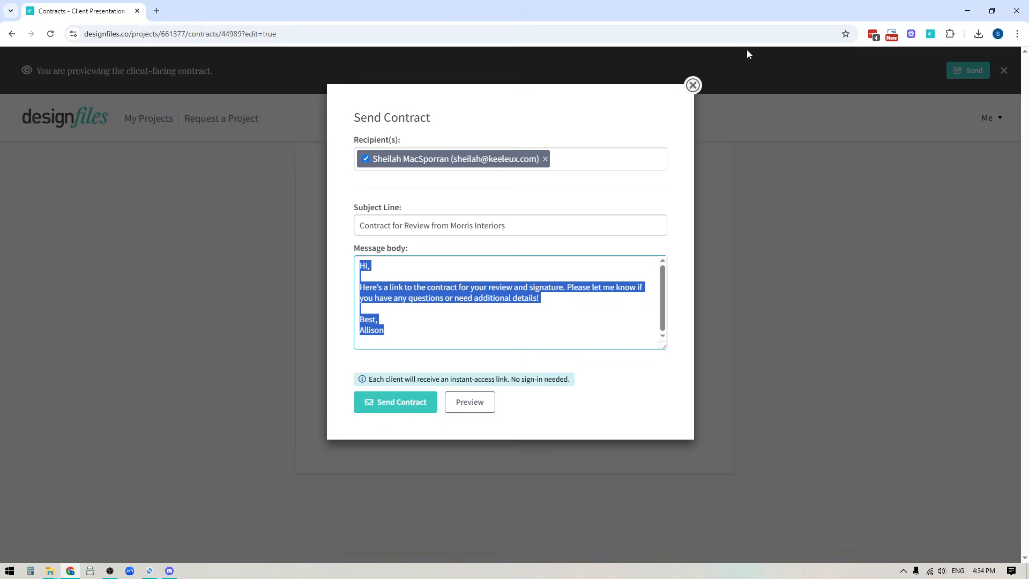
{"action": "left_click", "coordinate": [693, 86]}
{"action": "left_click", "coordinate": [994, 72]}
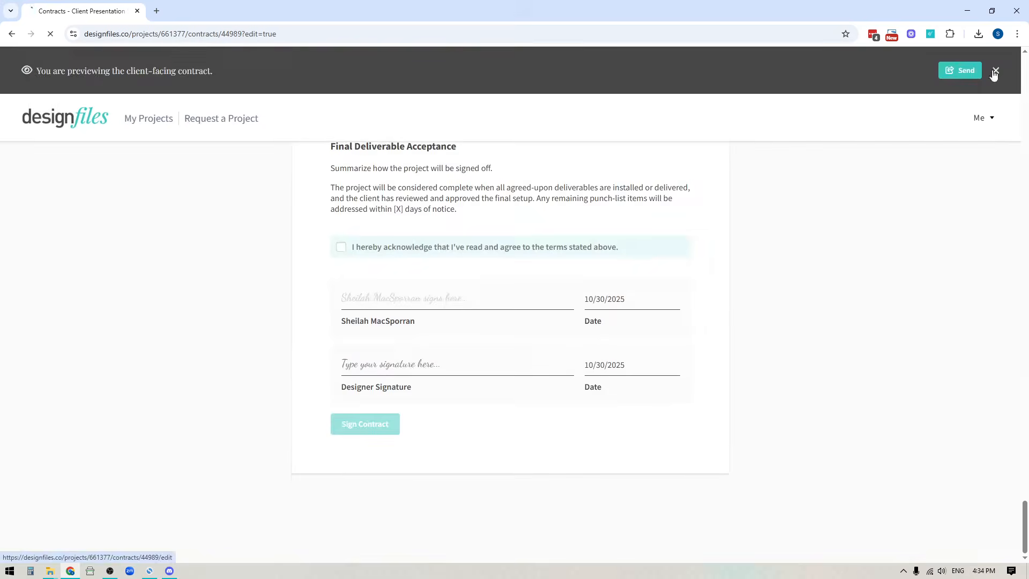
Examine the Save as Template option and its template name prompt, leaving without saving a template.
{"action": "scroll", "coordinate": [524, 425], "scroll_direction": "down", "scroll_amount": 3}
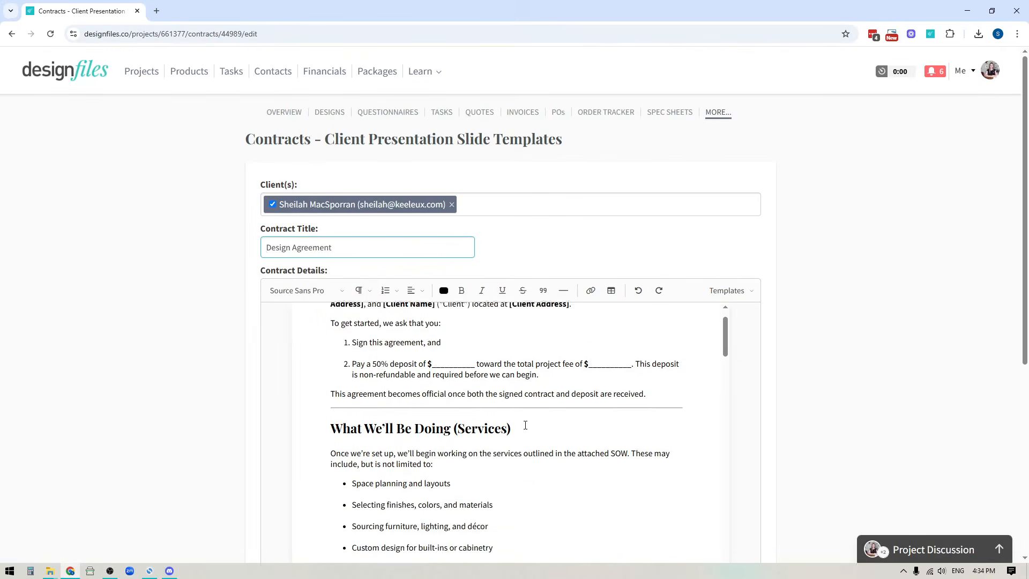
{"action": "scroll", "coordinate": [487, 453], "scroll_direction": "up", "scroll_amount": 4}
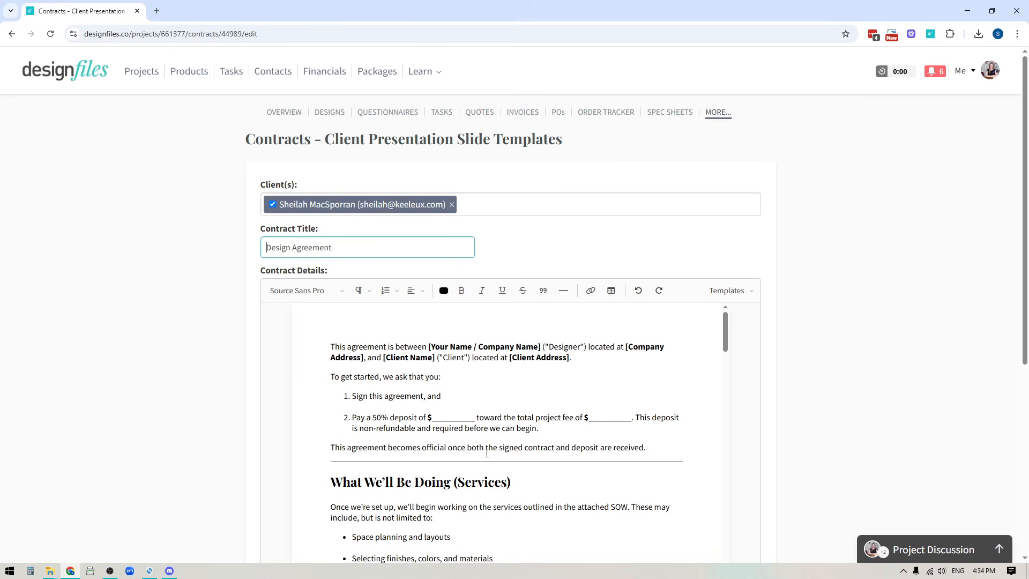
{"action": "left_click", "coordinate": [752, 293]}
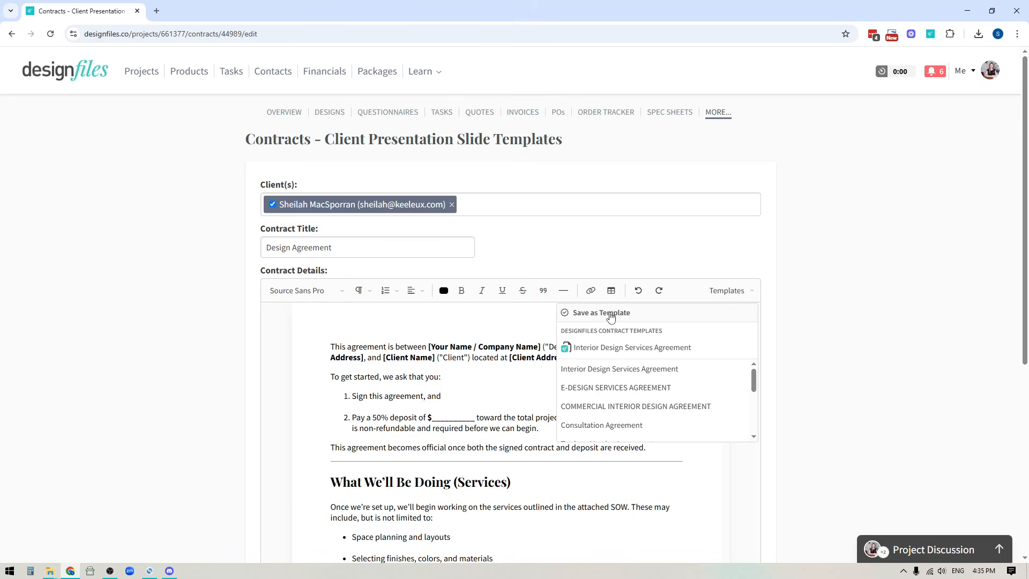
{"action": "left_click", "coordinate": [581, 317]}
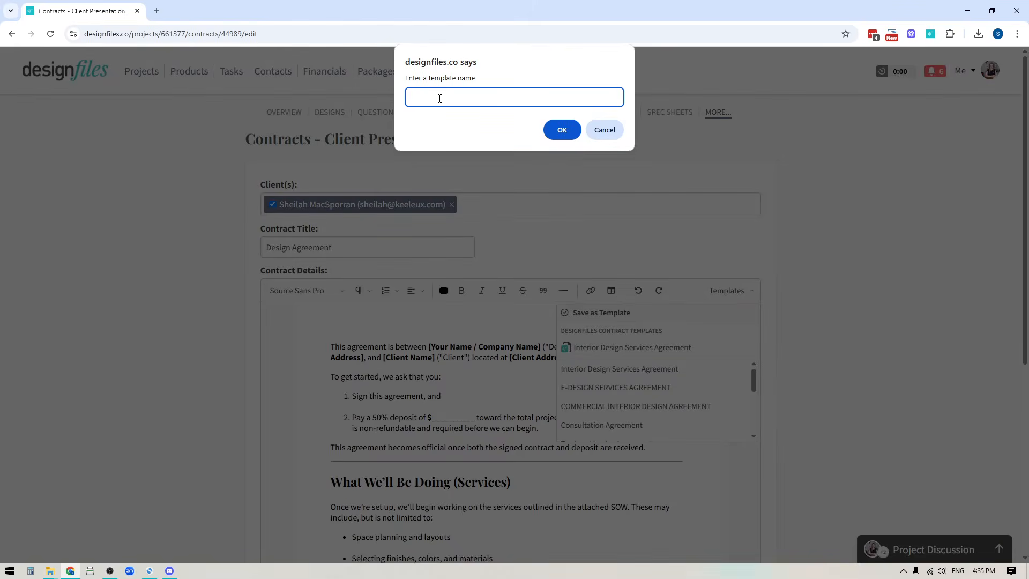
{"action": "left_click", "coordinate": [611, 131]}
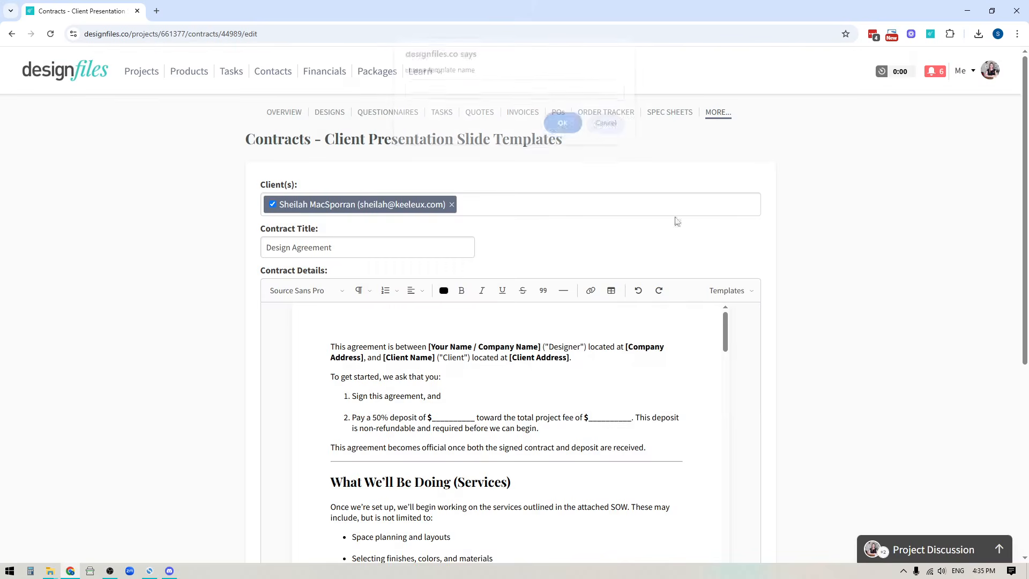
{"action": "left_click", "coordinate": [743, 293]}
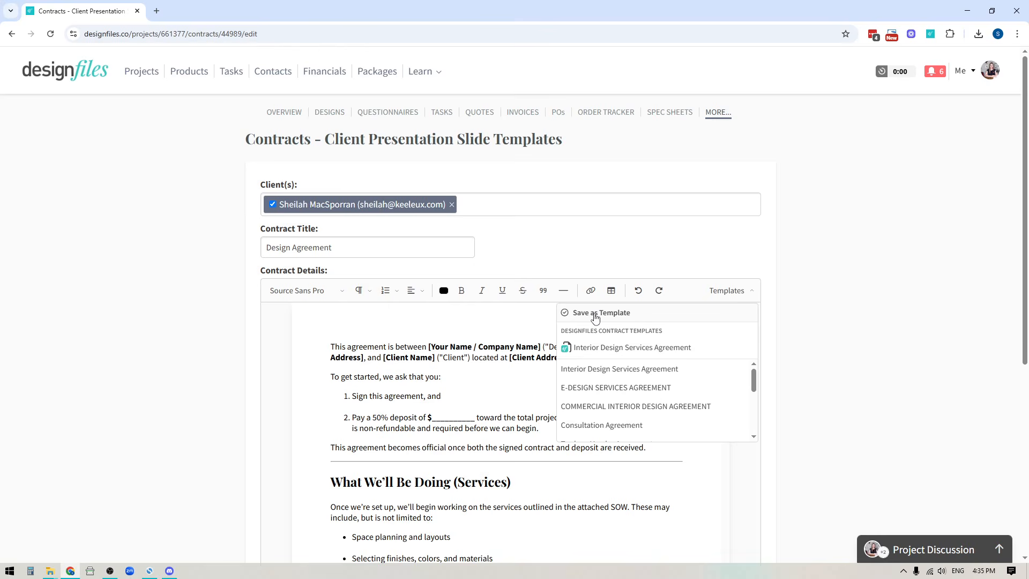
{"action": "left_click", "coordinate": [855, 327]}
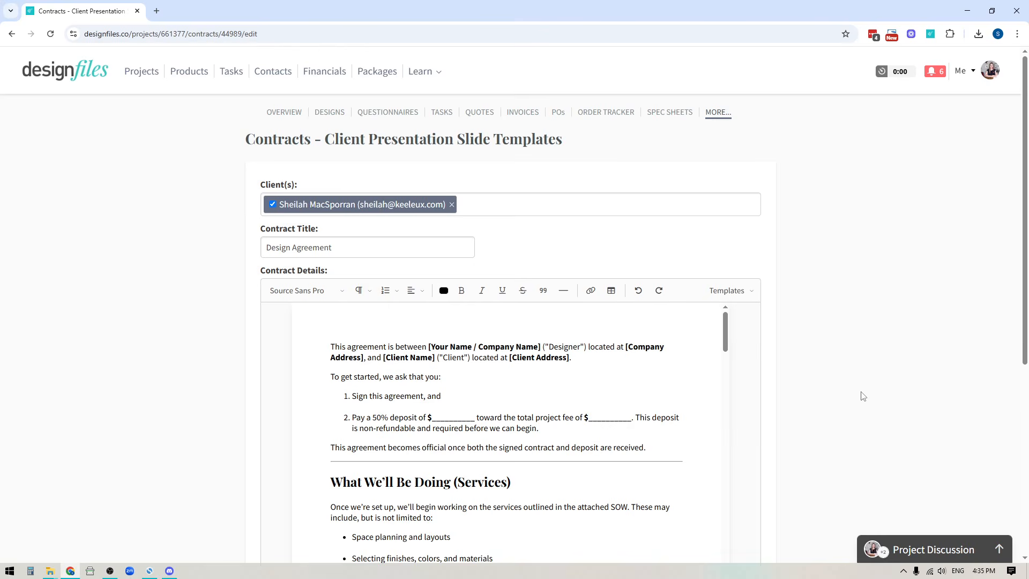
{"action": "scroll", "coordinate": [863, 396], "scroll_direction": "down", "scroll_amount": 1}
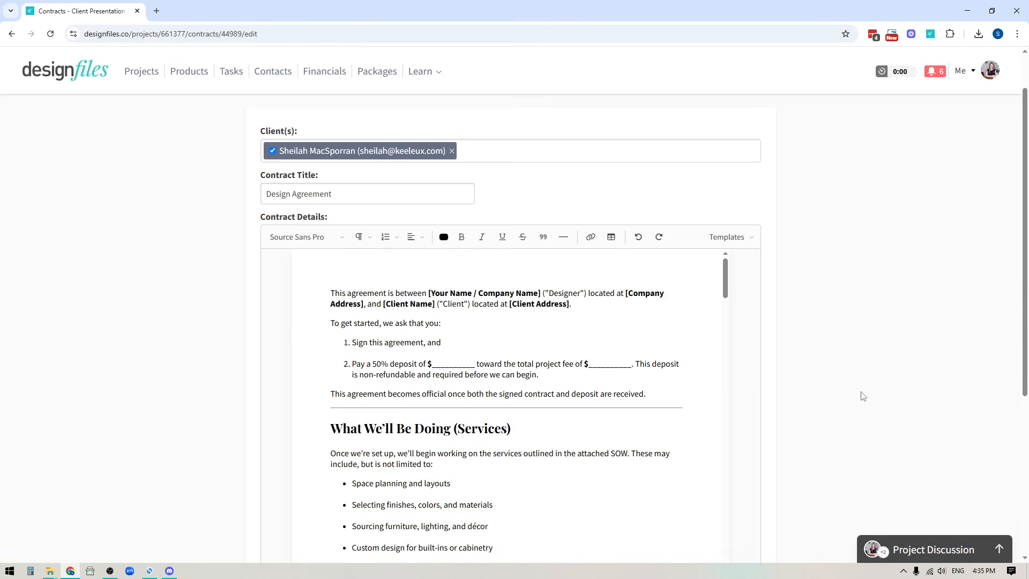
{"action": "scroll", "coordinate": [863, 396], "scroll_direction": "down", "scroll_amount": 3}
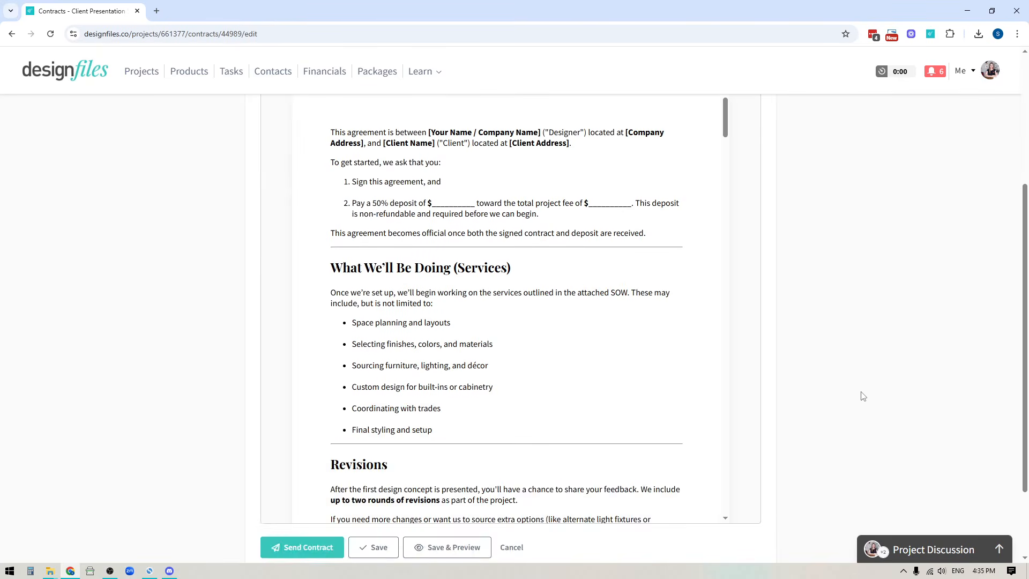
{"action": "scroll", "coordinate": [863, 396], "scroll_direction": "up", "scroll_amount": 3}
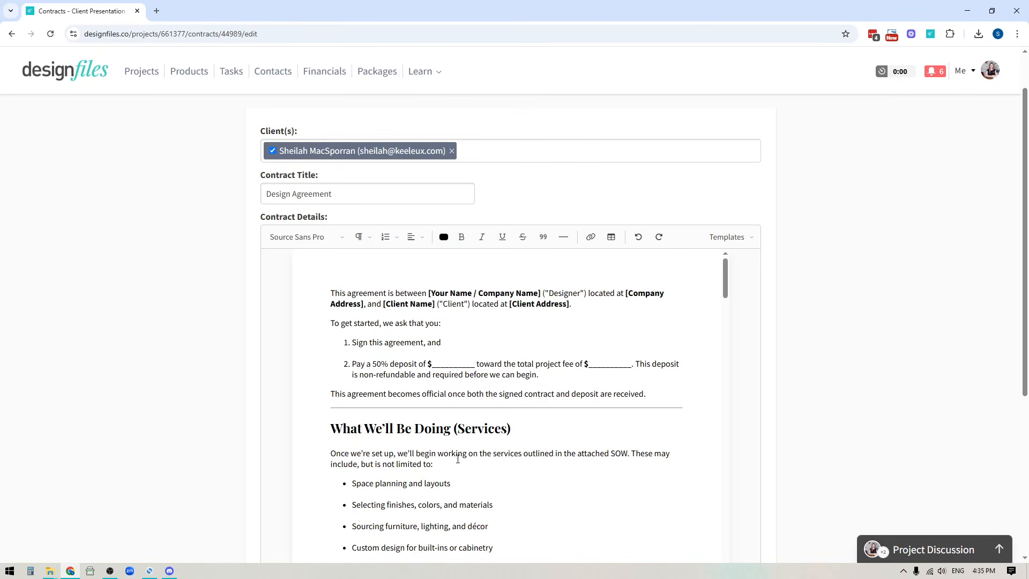